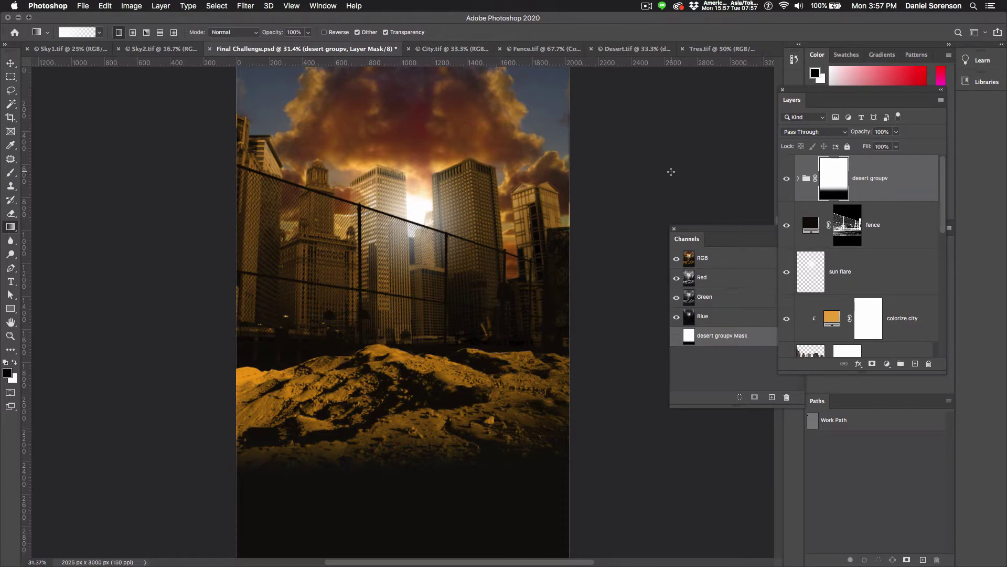
# - In Tres.tif, convert the Background into a regular layer named Tres
pyautogui.click(695, 51)
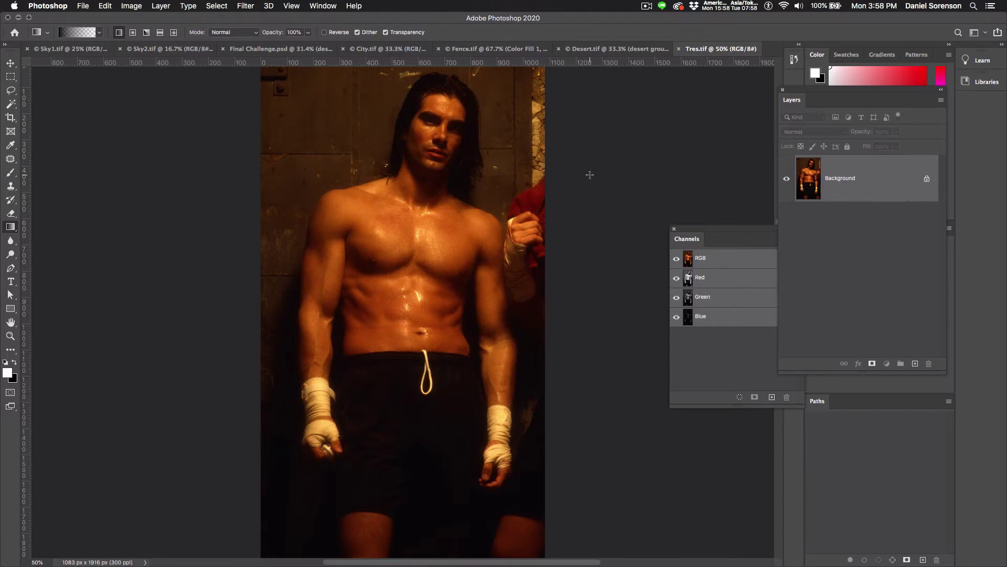
pyautogui.doubleClick(840, 179)
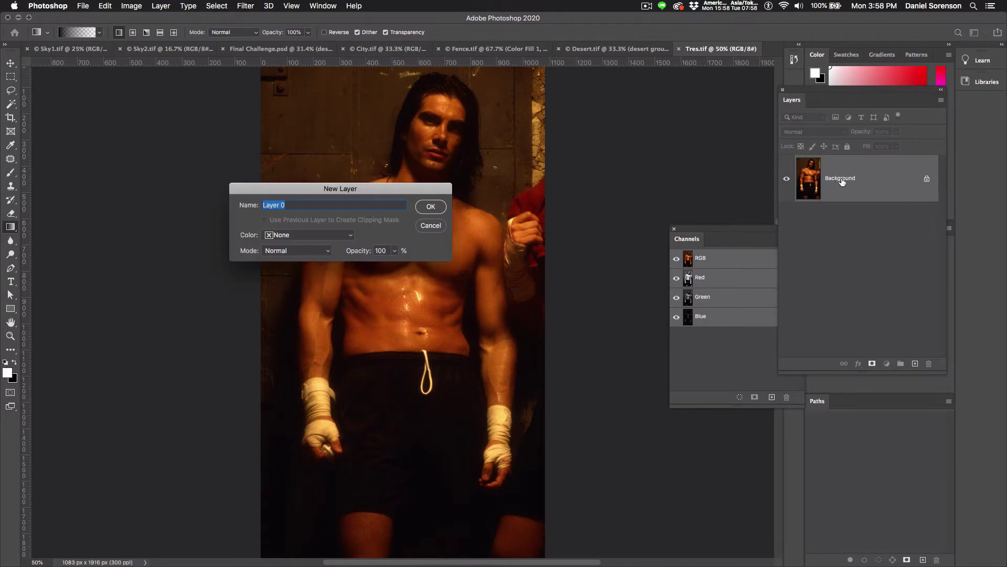
pyautogui.write('Tres')
pyautogui.press('Return')
# - Add a Levels adjustment layer above Tres and brighten the photo with midtone input 3.73 and white input 159
pyautogui.moveTo(892, 308); pyautogui.dragTo(895, 320)
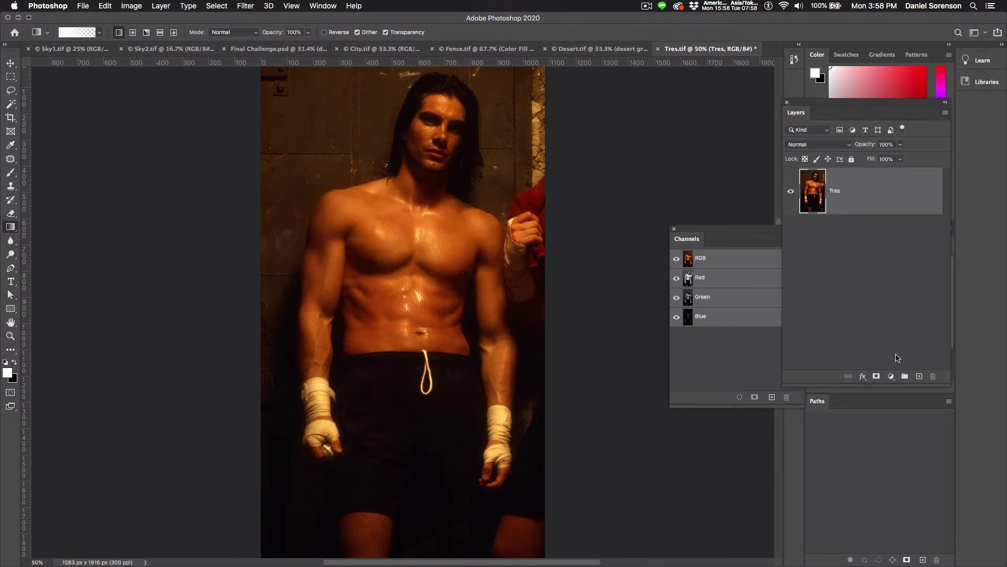
pyautogui.click(891, 376)
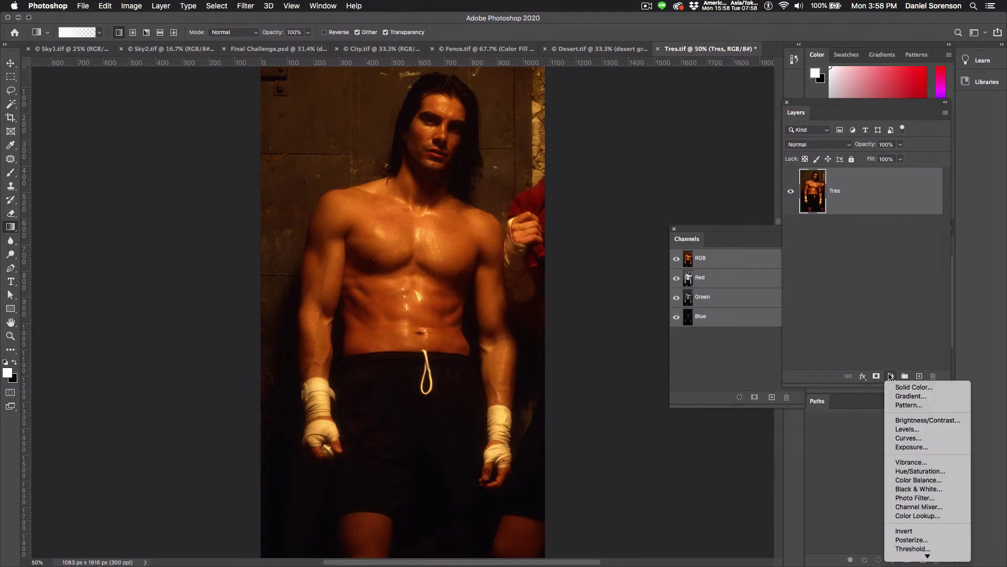
pyautogui.click(907, 429)
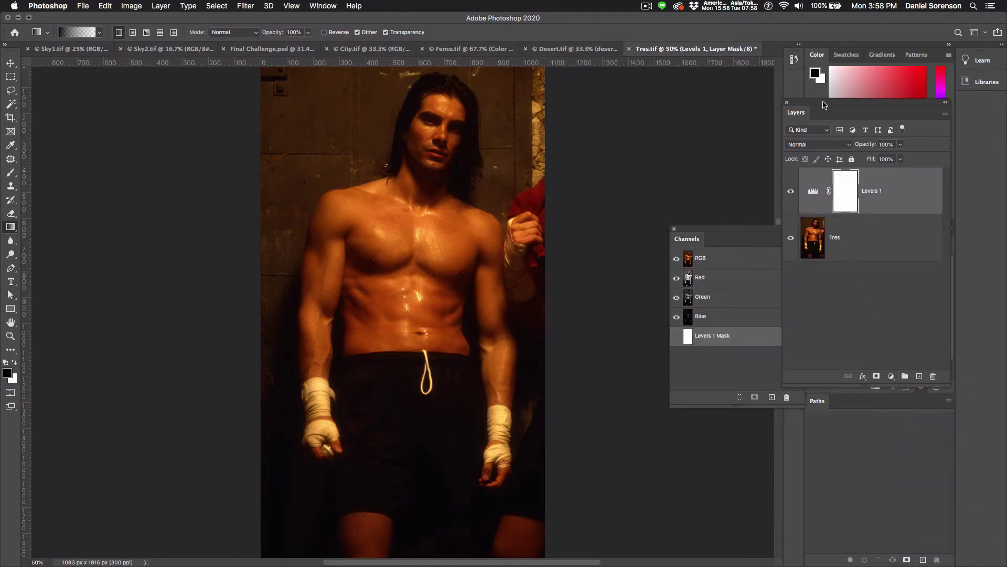
pyautogui.moveTo(826, 106); pyautogui.dragTo(658, 98)
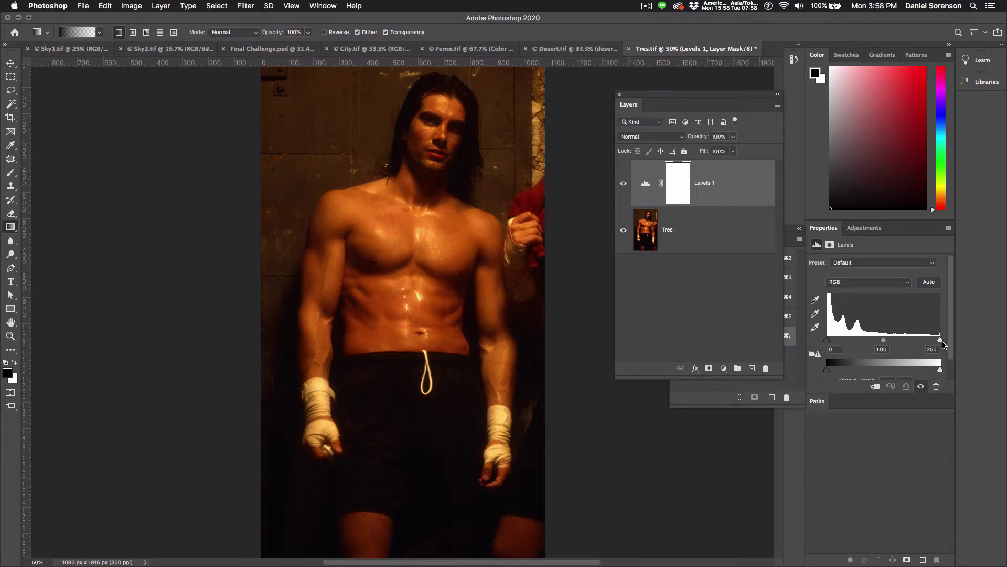
pyautogui.moveTo(943, 344); pyautogui.dragTo(833, 346)
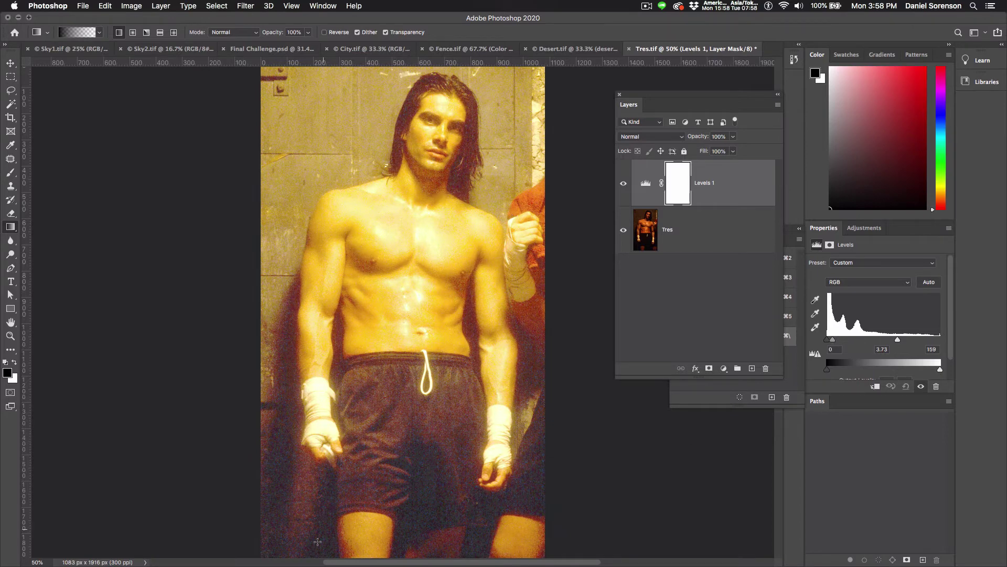
# - Start a Pen tool path on the Tres layer at the man's right fingertips and trace around the fingers
pyautogui.click(649, 234)
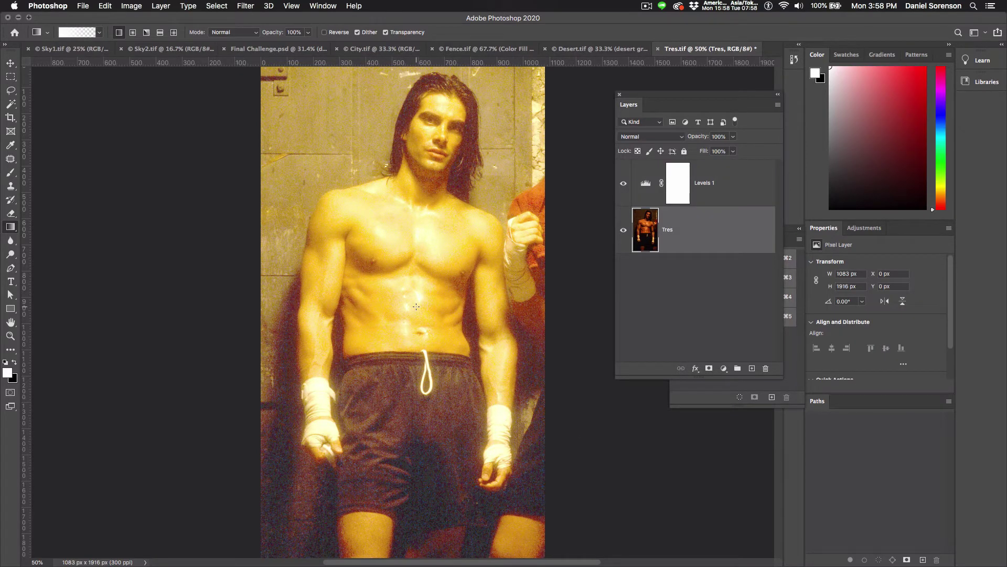
pyautogui.press('p')
pyautogui.moveTo(297, 418); pyautogui.dragTo(333, 436)
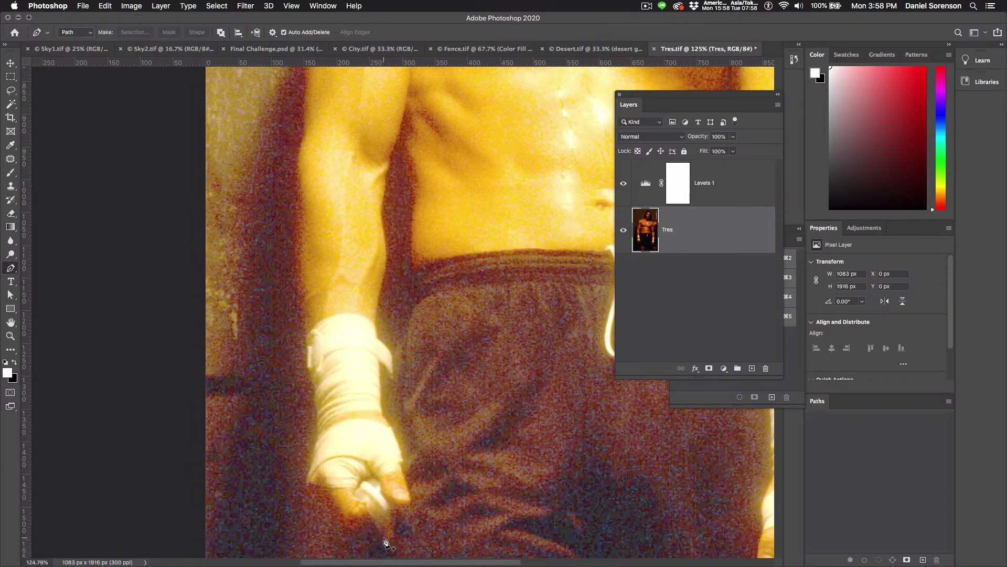
pyautogui.moveTo(386, 540); pyautogui.dragTo(306, 480)
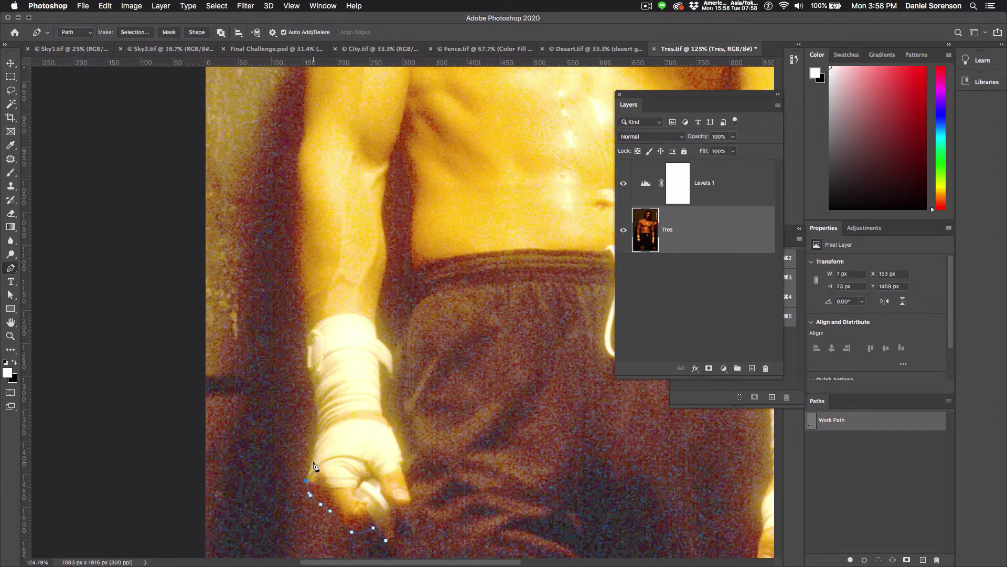
# - Continue the path up the outer edge of the man's right hand, wrapped wrist and forearm to the elbow
pyautogui.moveTo(317, 432); pyautogui.dragTo(306, 335)
pyautogui.moveTo(297, 181); pyautogui.dragTo(307, 128)
pyautogui.click(296, 167)
pyautogui.press('super+z')
pyautogui.moveTo(298, 199); pyautogui.dragTo(297, 187)
pyautogui.moveTo(298, 154); pyautogui.dragTo(315, 349)
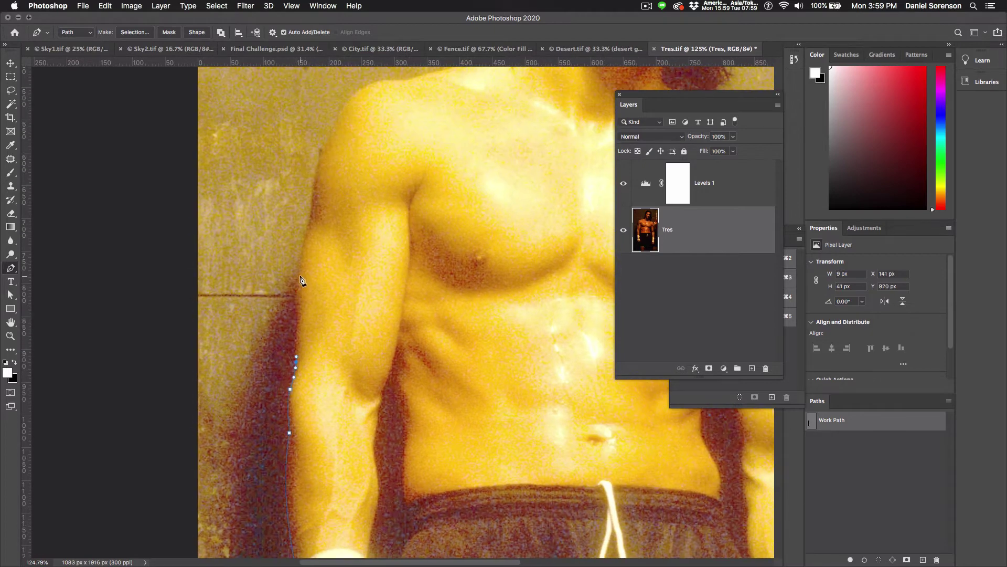
# - Extend the path up the outer edge of the right upper arm and over the shoulder to the hair tips
pyautogui.moveTo(313, 211); pyautogui.dragTo(315, 197)
pyautogui.moveTo(334, 124); pyautogui.dragTo(394, 82)
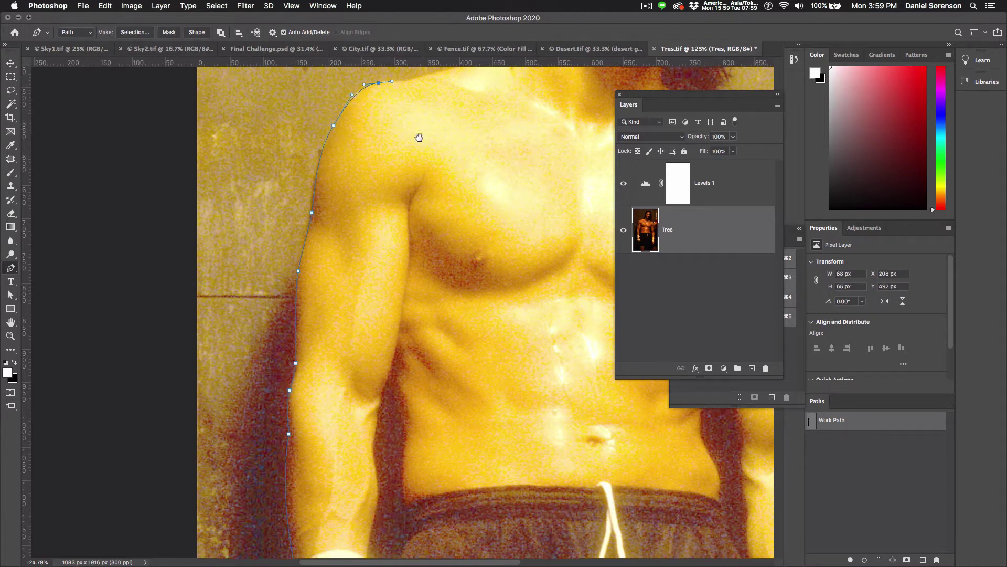
pyautogui.moveTo(418, 137); pyautogui.dragTo(331, 304)
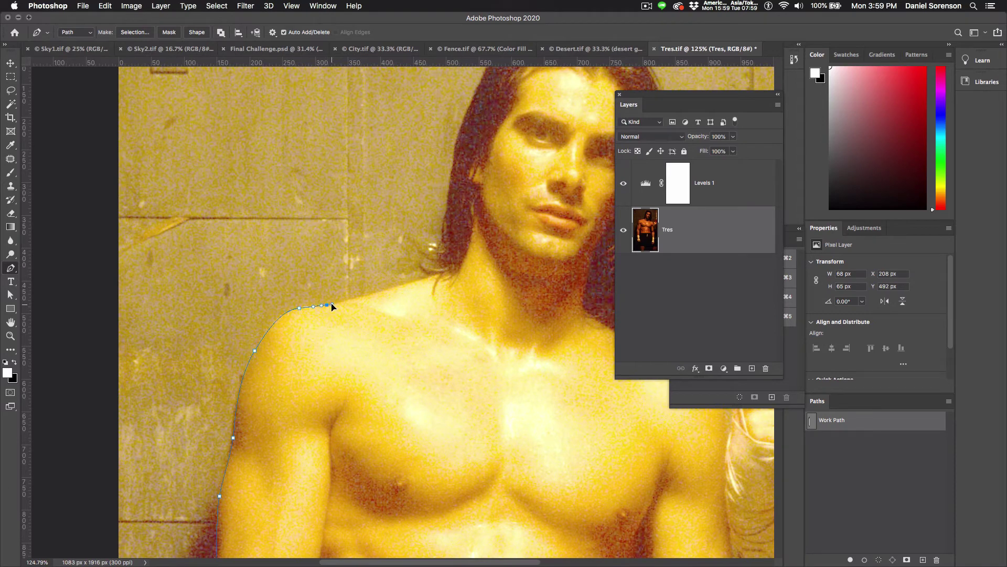
pyautogui.moveTo(398, 285); pyautogui.dragTo(442, 246)
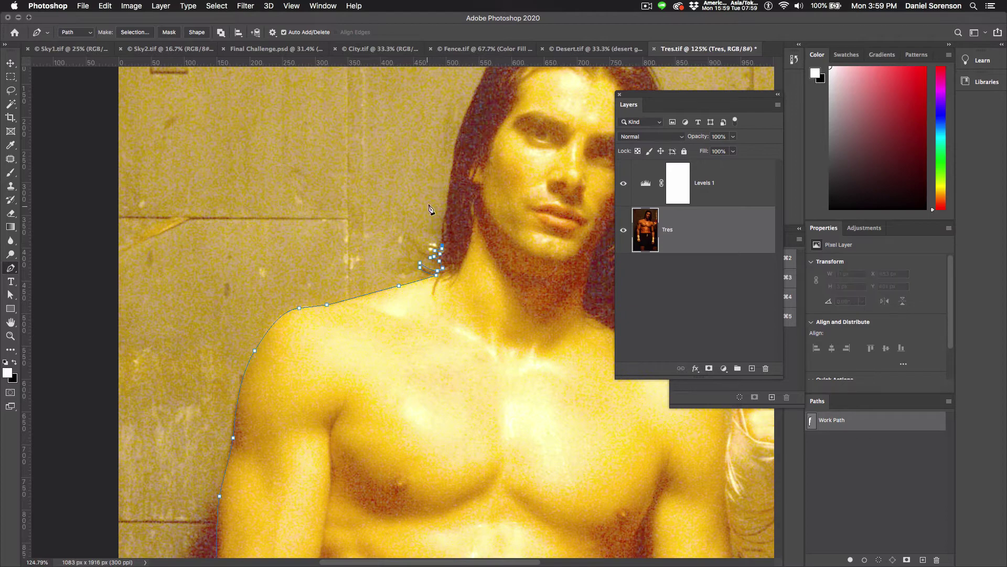
# - Trace the path up the hair on the man's right side and across the crown of his head
pyautogui.click(447, 210)
pyautogui.scroll(5, 460, 215)
pyautogui.hscroll(3, 420, 263)
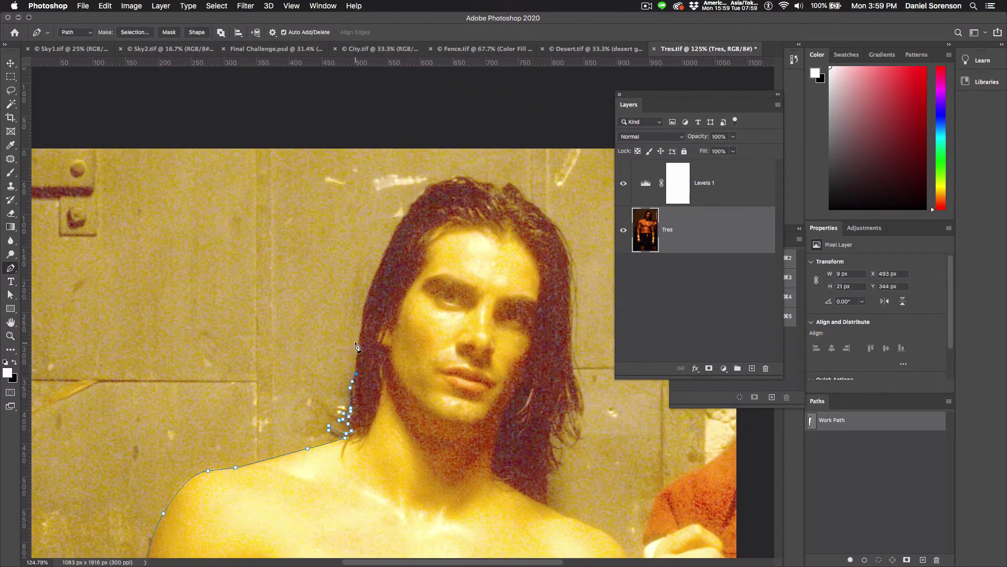
pyautogui.moveTo(359, 341); pyautogui.dragTo(387, 251)
pyautogui.click(402, 218)
pyautogui.click(408, 211)
pyautogui.moveTo(409, 203); pyautogui.dragTo(413, 202)
pyautogui.click(419, 198)
pyautogui.click(425, 186)
pyautogui.click(432, 185)
pyautogui.click(446, 180)
pyautogui.click(457, 175)
pyautogui.click(473, 179)
pyautogui.click(481, 183)
pyautogui.click(502, 188)
# - Trace the path from the crown down the outer edge of the hair on the man's left side
pyautogui.click(511, 184)
pyautogui.click(524, 195)
pyautogui.click(527, 200)
pyautogui.click(542, 212)
pyautogui.click(560, 233)
pyautogui.click(565, 240)
pyautogui.click(571, 258)
pyautogui.click(572, 267)
pyautogui.click(572, 276)
pyautogui.click(572, 306)
pyautogui.click(571, 320)
pyautogui.click(570, 360)
# - Trace closely spaced anchor points around the loose hair strands on the man's left side down to the shoulder
pyautogui.click(582, 386)
pyautogui.moveTo(584, 408); pyautogui.dragTo(574, 411)
pyautogui.click(572, 407)
pyautogui.click(580, 435)
pyautogui.click(574, 431)
pyautogui.click(567, 412)
pyautogui.click(563, 417)
pyautogui.click(562, 429)
pyautogui.click(558, 431)
pyautogui.click(568, 445)
pyautogui.click(561, 441)
pyautogui.click(551, 432)
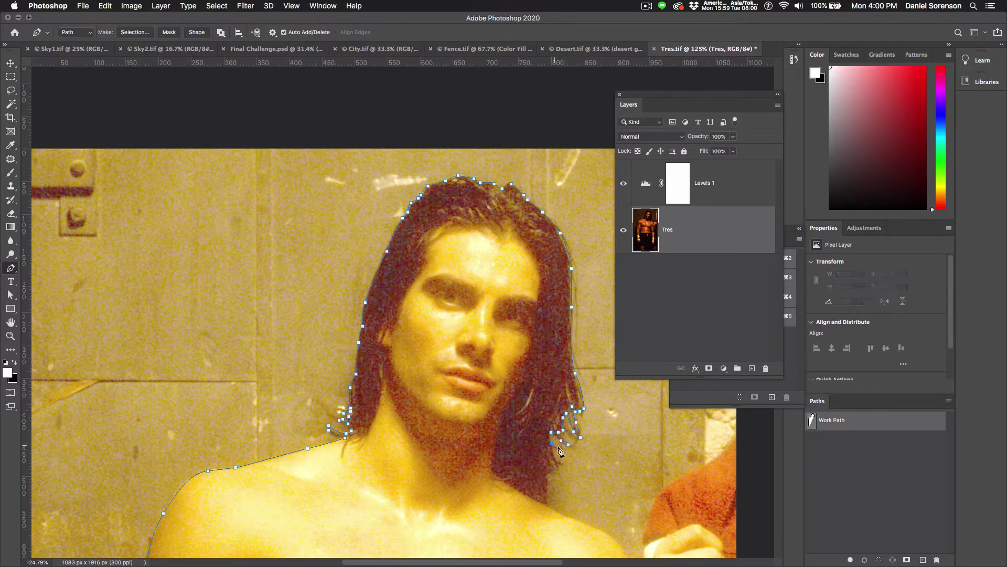
pyautogui.click(562, 449)
pyautogui.click(553, 450)
pyautogui.click(555, 457)
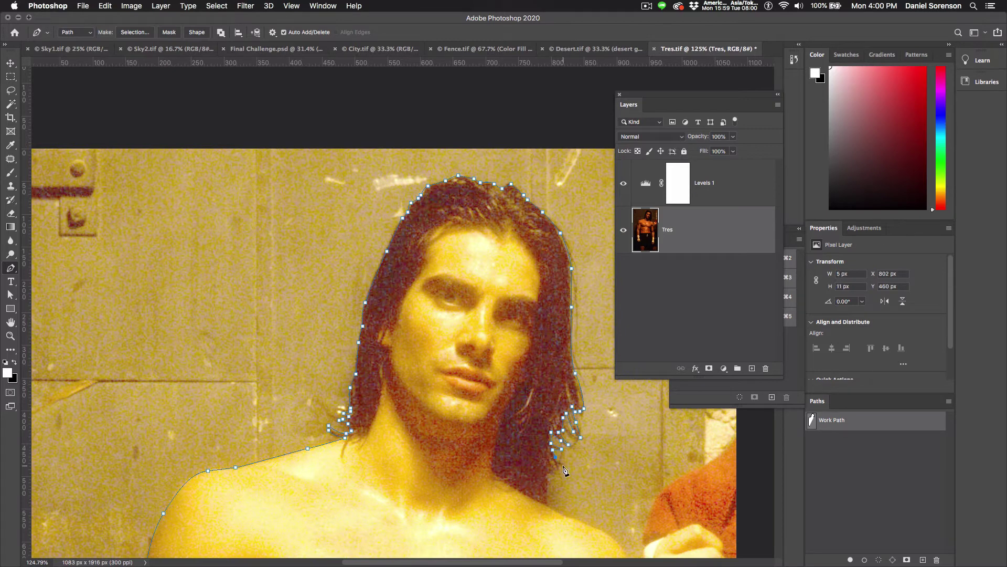
pyautogui.click(559, 463)
pyautogui.click(554, 467)
pyautogui.click(549, 475)
pyautogui.click(550, 484)
pyautogui.click(549, 493)
pyautogui.click(548, 501)
# - Continue the path with curved segments over the left shoulder and down the outer edge of the upper arm
pyautogui.moveTo(543, 520); pyautogui.dragTo(415, 300)
pyautogui.scroll(-5, 415, 300)
pyautogui.hscroll(1, 414, 300)
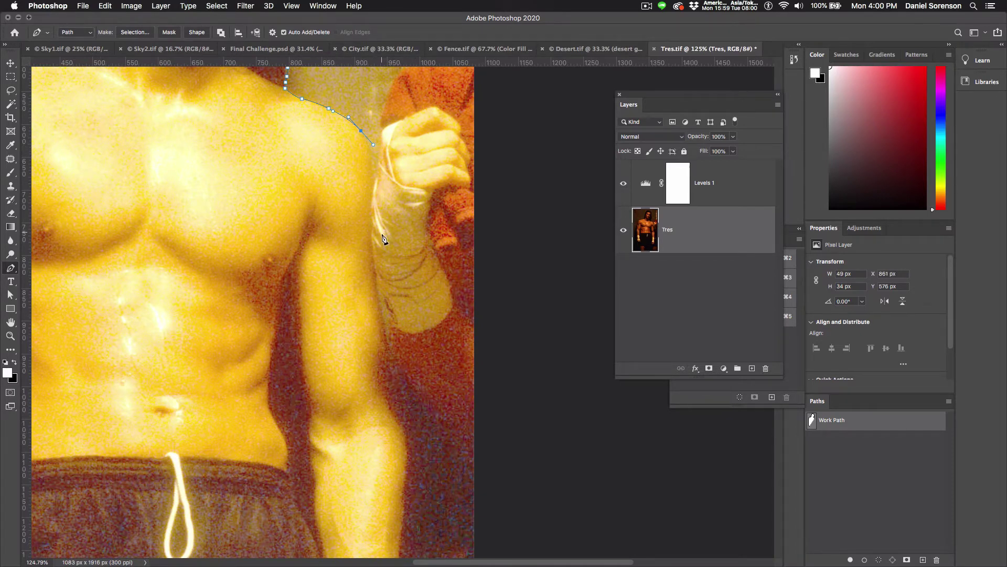
pyautogui.moveTo(383, 243); pyautogui.dragTo(380, 273)
pyautogui.moveTo(387, 170); pyautogui.dragTo(394, 150)
pyautogui.moveTo(393, 319); pyautogui.dragTo(393, 327)
pyautogui.moveTo(378, 274); pyautogui.dragTo(392, 295)
pyautogui.moveTo(392, 385); pyautogui.dragTo(394, 393)
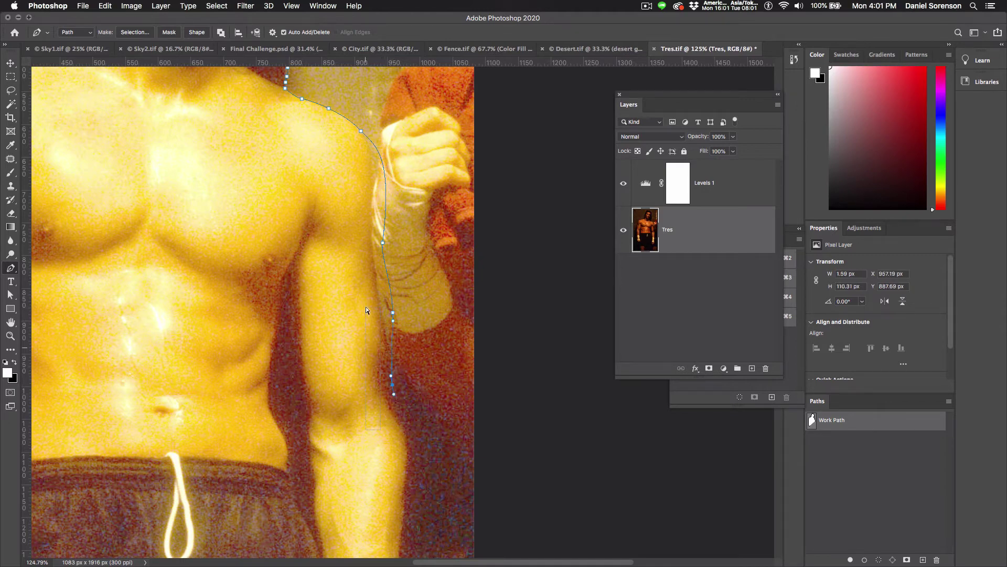
pyautogui.moveTo(366, 310); pyautogui.dragTo(366, 309)
# - Trace the path along the outer left elbow and forearm to the start of the wrist wrap
pyautogui.moveTo(406, 408); pyautogui.dragTo(416, 183)
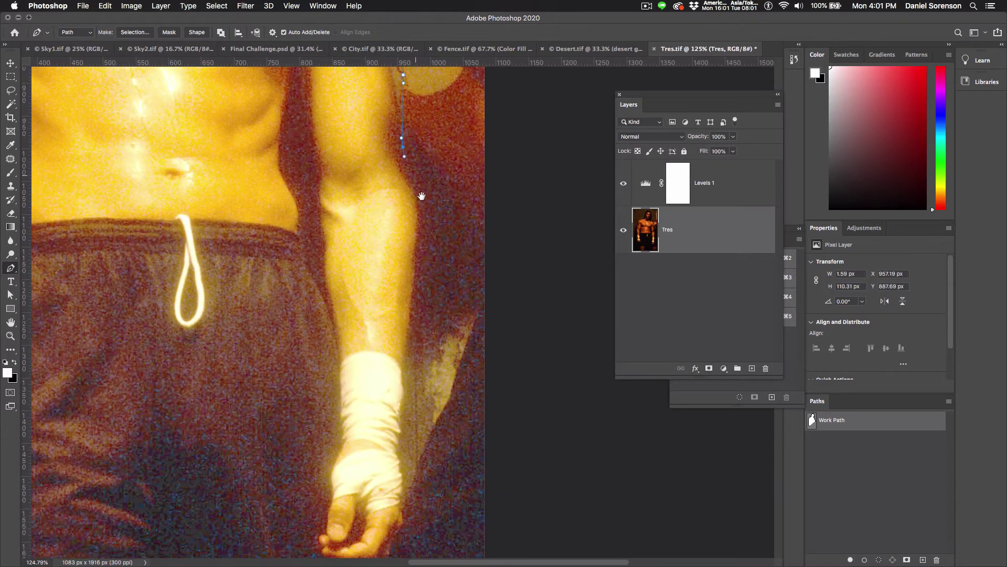
pyautogui.click(421, 257)
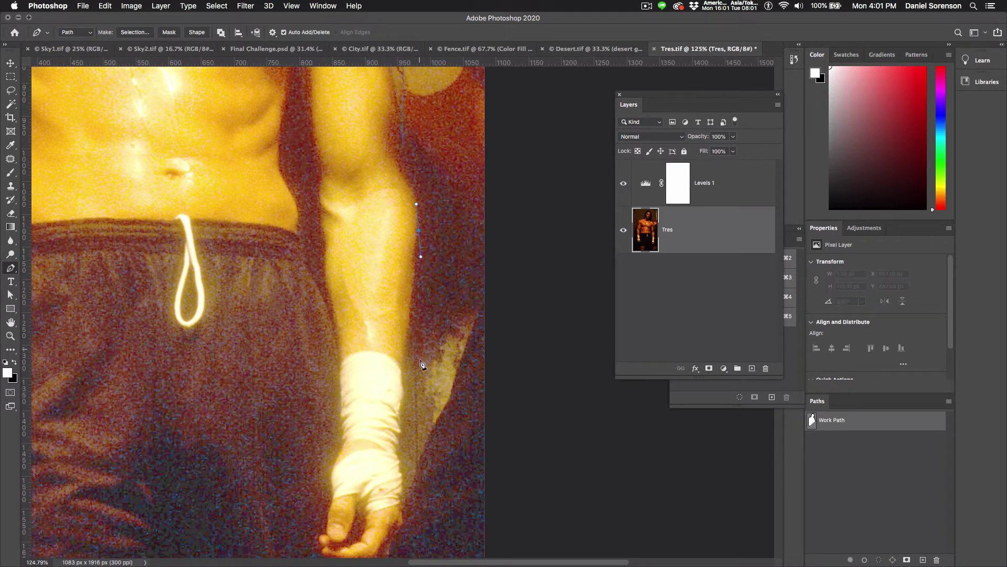
pyautogui.click(402, 374)
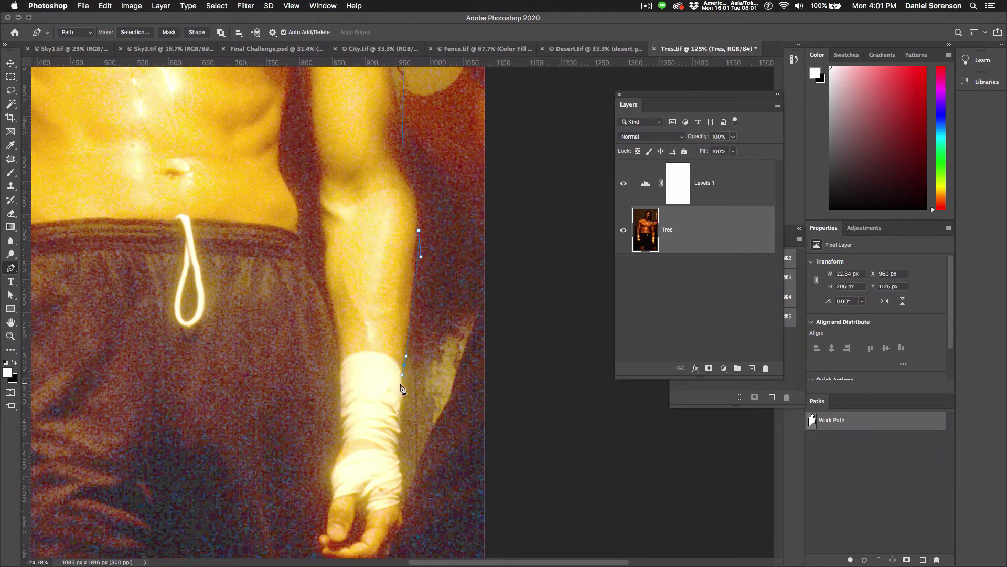
pyautogui.keyDown('ctrl'); pyautogui.click(417, 258); pyautogui.keyUp('ctrl')
# - Follow the bumpy outer edge of the left wrist and hand wrap with short path segments
pyautogui.click(405, 388)
pyautogui.click(402, 397)
pyautogui.click(401, 407)
pyautogui.click(399, 415)
pyautogui.click(400, 425)
pyautogui.click(399, 435)
pyautogui.click(397, 442)
pyautogui.click(397, 449)
pyautogui.click(397, 454)
pyautogui.click(401, 467)
pyautogui.click(402, 484)
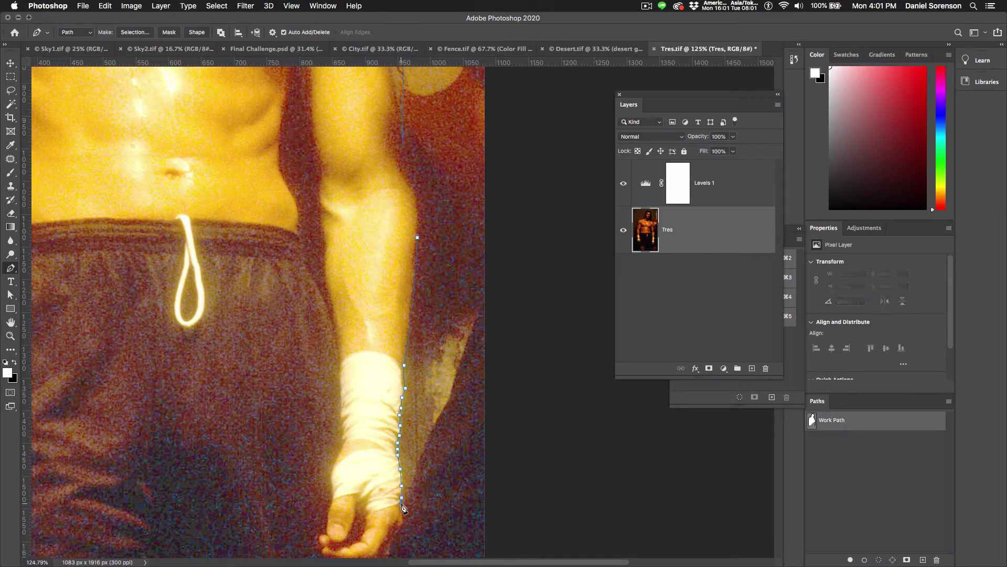
pyautogui.click(402, 500)
# - Trace the path around the knuckles and underside of the man's left hand
pyautogui.moveTo(388, 477); pyautogui.dragTo(401, 247)
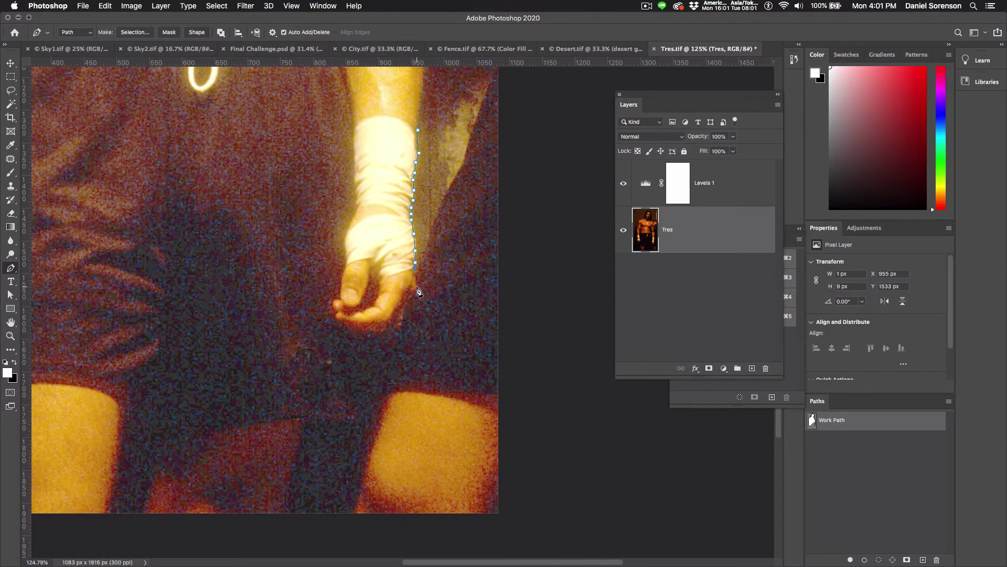
pyautogui.click(416, 287)
pyautogui.click(409, 300)
pyautogui.click(371, 334)
pyautogui.click(359, 331)
# - Extend the path along the shorts hem and around both legs past the image's lower edge, leaving out the gap between them
pyautogui.click(351, 422)
pyautogui.click(308, 421)
pyautogui.click(286, 515)
pyautogui.click(139, 524)
pyautogui.click(143, 511)
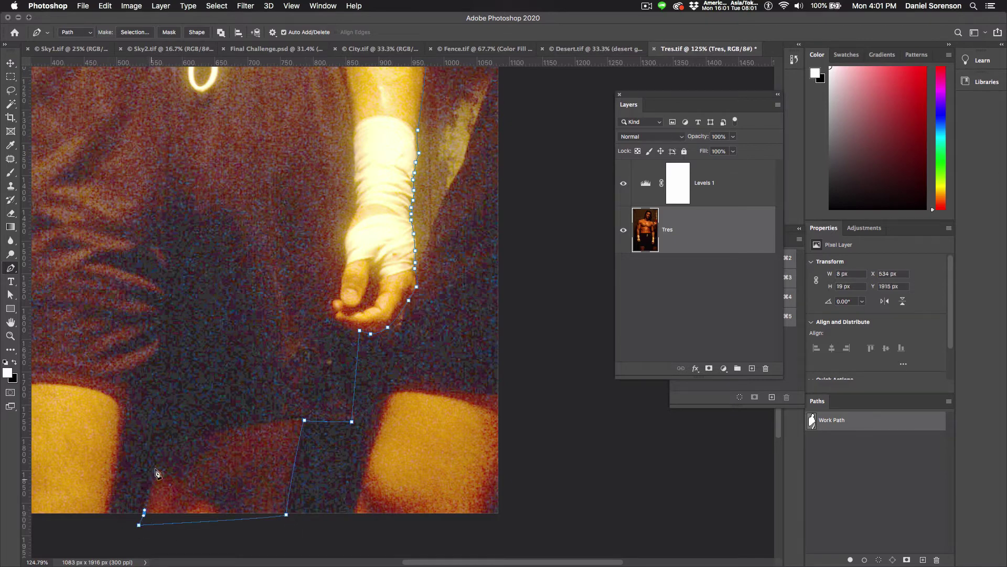
pyautogui.moveTo(189, 439); pyautogui.dragTo(328, 361)
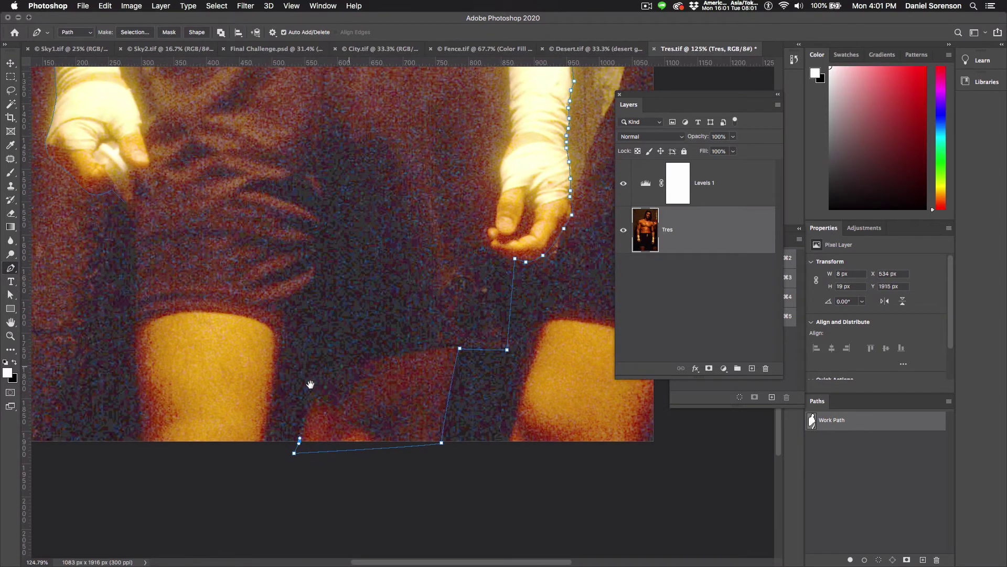
pyautogui.click(312, 376)
pyautogui.click(275, 389)
pyautogui.click(261, 449)
pyautogui.click(144, 447)
pyautogui.click(135, 330)
# - Trace the path up the outer edge of the shorts on the man's right side toward the starting fingertip
pyautogui.moveTo(242, 308); pyautogui.dragTo(325, 317)
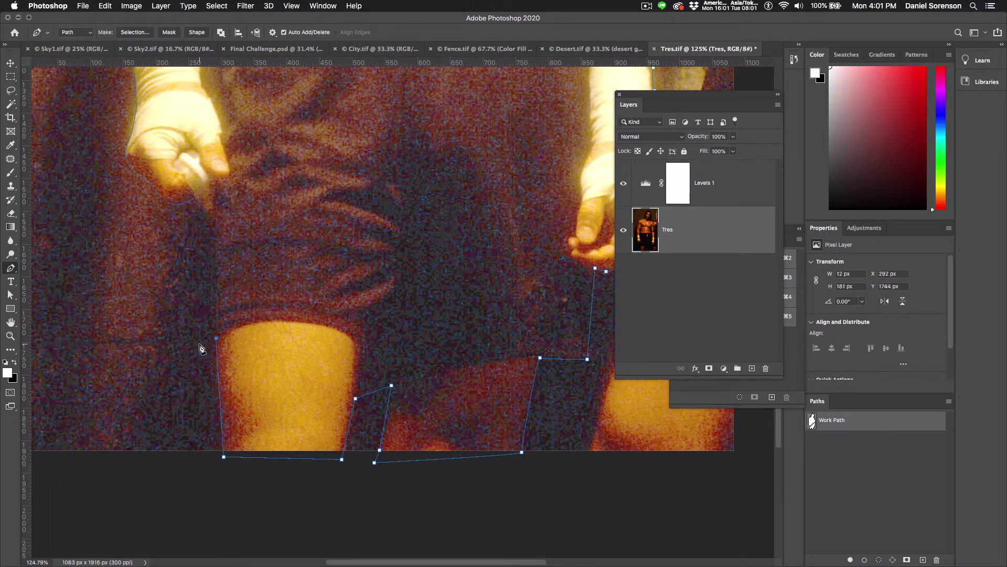
pyautogui.moveTo(216, 340); pyautogui.dragTo(216, 341)
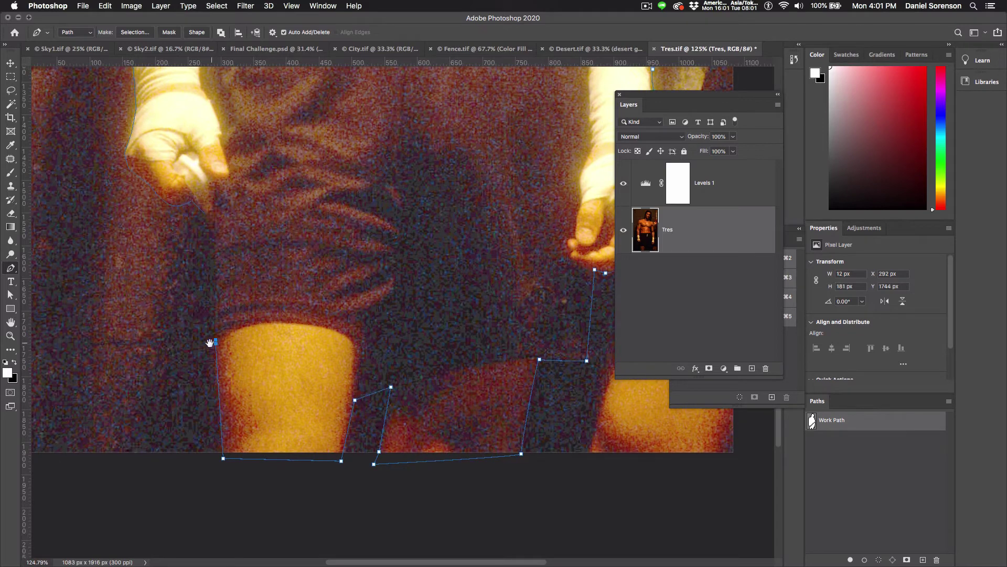
pyautogui.click(204, 342)
pyautogui.click(205, 311)
pyautogui.click(201, 276)
pyautogui.click(204, 252)
pyautogui.click(205, 224)
pyautogui.click(205, 215)
# - Load the body outline path as a selection and use it to mask the Tres layer
pyautogui.press('super+minus')
pyautogui.press('super+minus')
pyautogui.press('super+minus')
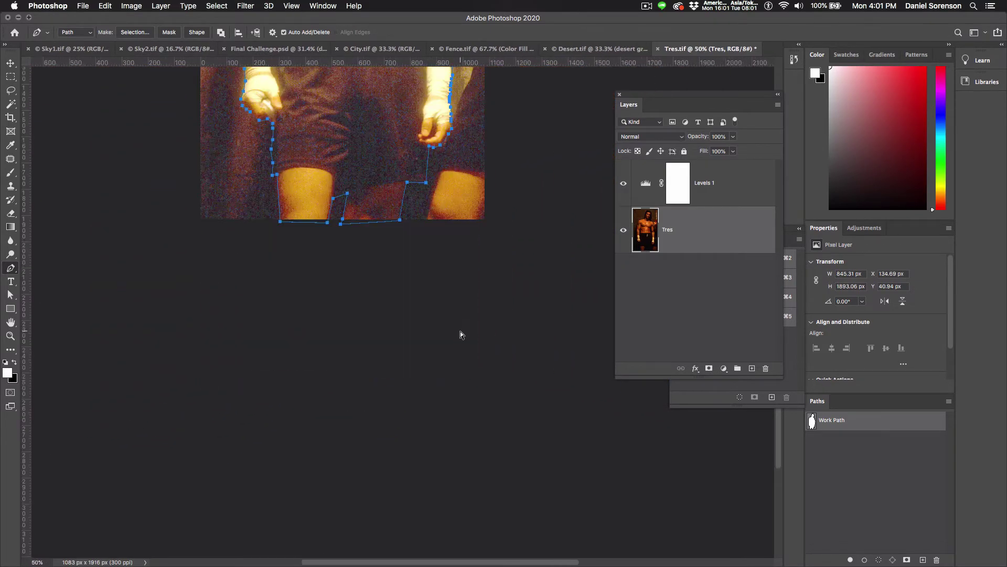
pyautogui.keyDown('super'); pyautogui.click(813, 421); pyautogui.keyUp('super')
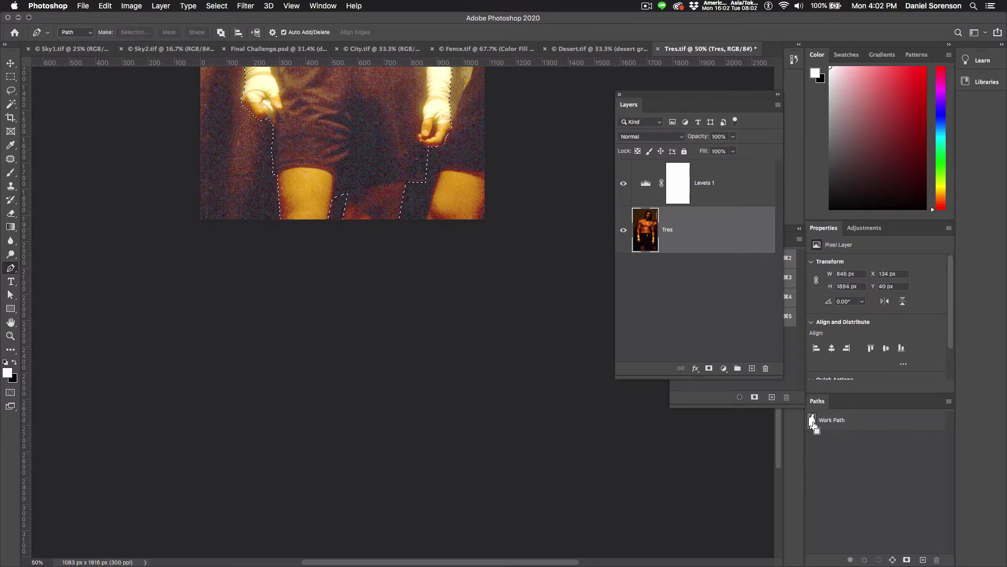
pyautogui.click(709, 369)
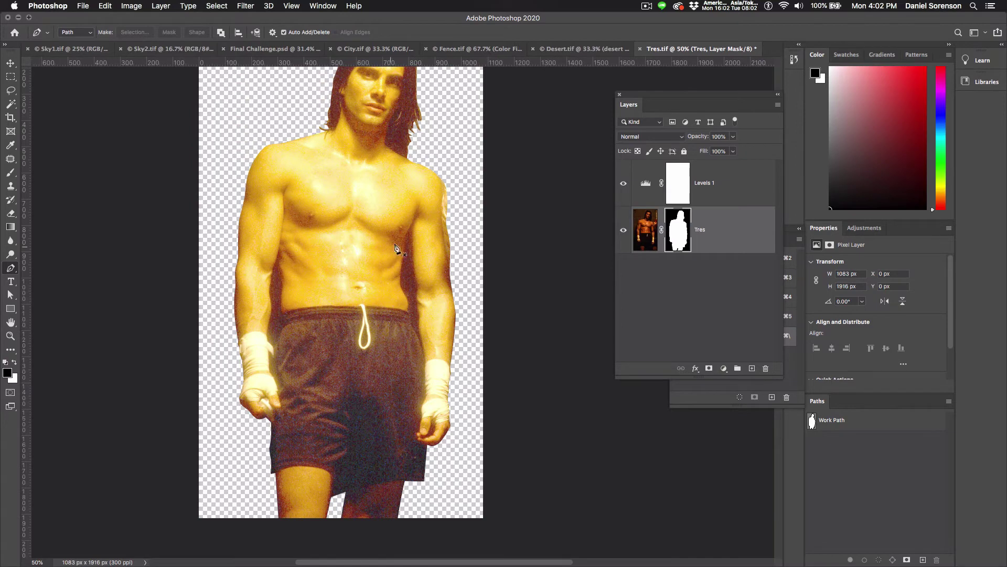
# - Draw a closed path around the background gap between the man's torso and his left arm
pyautogui.scroll(5, 364, 279)
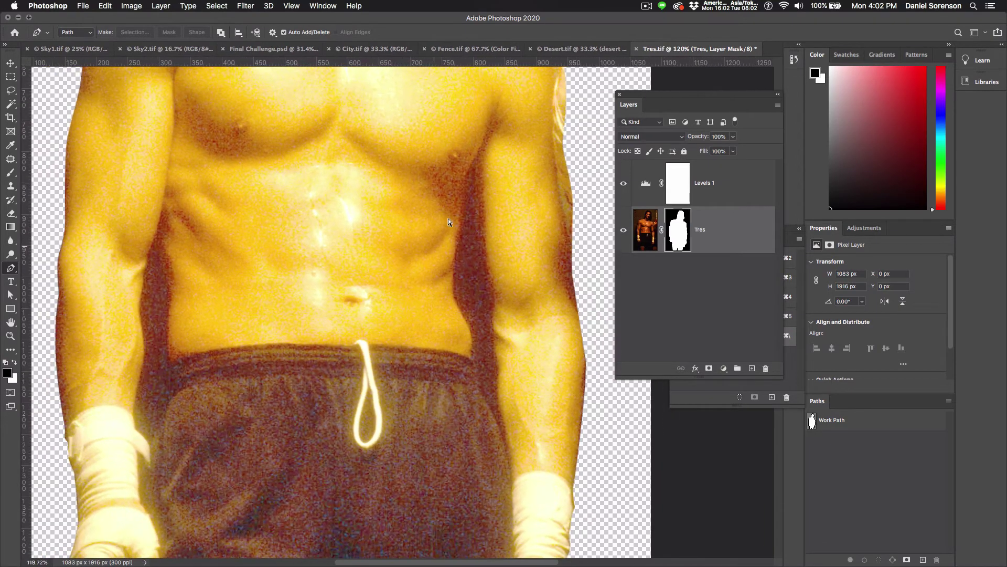
pyautogui.click(475, 160)
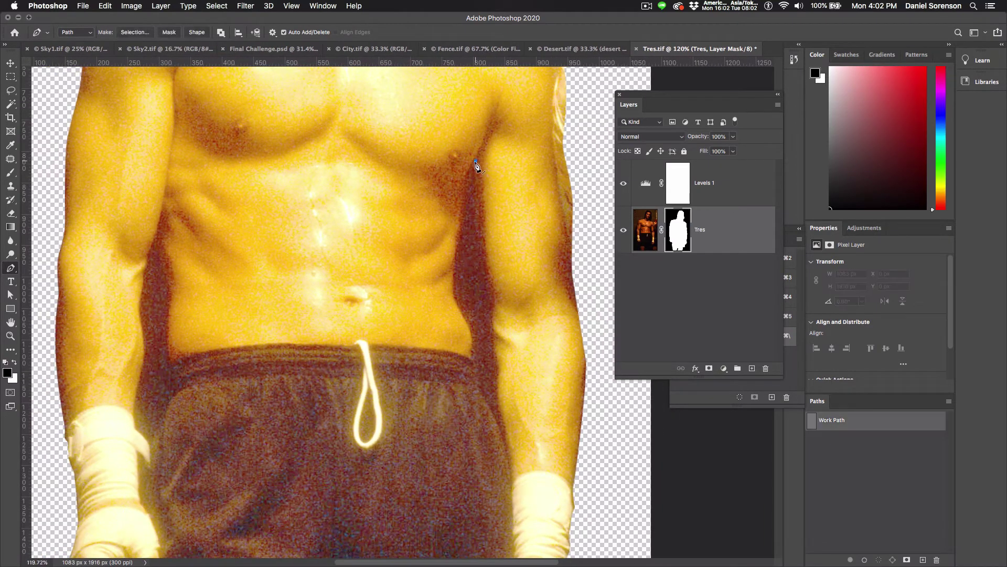
pyautogui.moveTo(459, 225); pyautogui.dragTo(460, 236)
pyautogui.moveTo(455, 270); pyautogui.dragTo(459, 309)
pyautogui.click(470, 337)
pyautogui.moveTo(472, 357); pyautogui.dragTo(476, 369)
pyautogui.click(475, 365)
pyautogui.click(479, 373)
pyautogui.click(480, 388)
pyautogui.click(486, 403)
pyautogui.click(499, 426)
pyautogui.moveTo(489, 334); pyautogui.dragTo(488, 288)
pyautogui.click(474, 201)
pyautogui.click(475, 160)
# - Start a second path in the gap beside the man's right arm, tracing down the torso and the edge of the shorts
pyautogui.click(157, 235)
pyautogui.click(168, 292)
pyautogui.moveTo(168, 315); pyautogui.dragTo(166, 327)
pyautogui.click(169, 400)
pyautogui.click(163, 421)
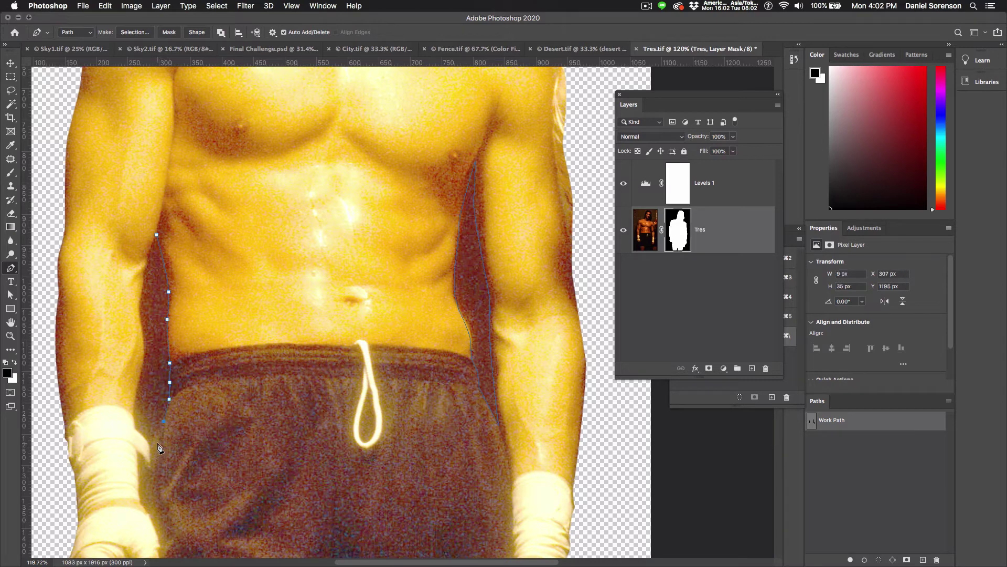
pyautogui.scroll(-5, 225, 443)
pyautogui.hscroll(-3, 225, 367)
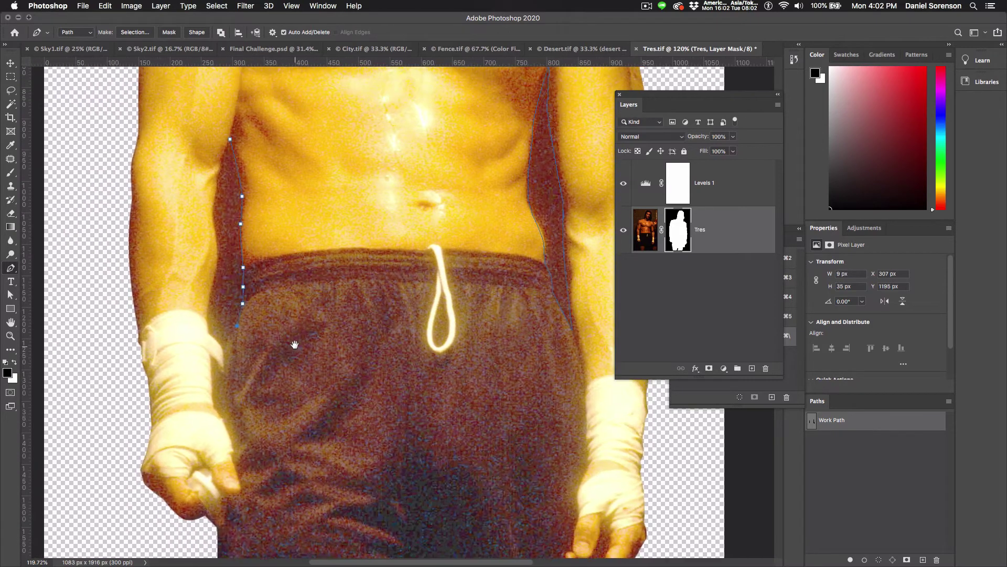
pyautogui.click(233, 341)
pyautogui.click(228, 364)
pyautogui.moveTo(224, 394); pyautogui.dragTo(224, 406)
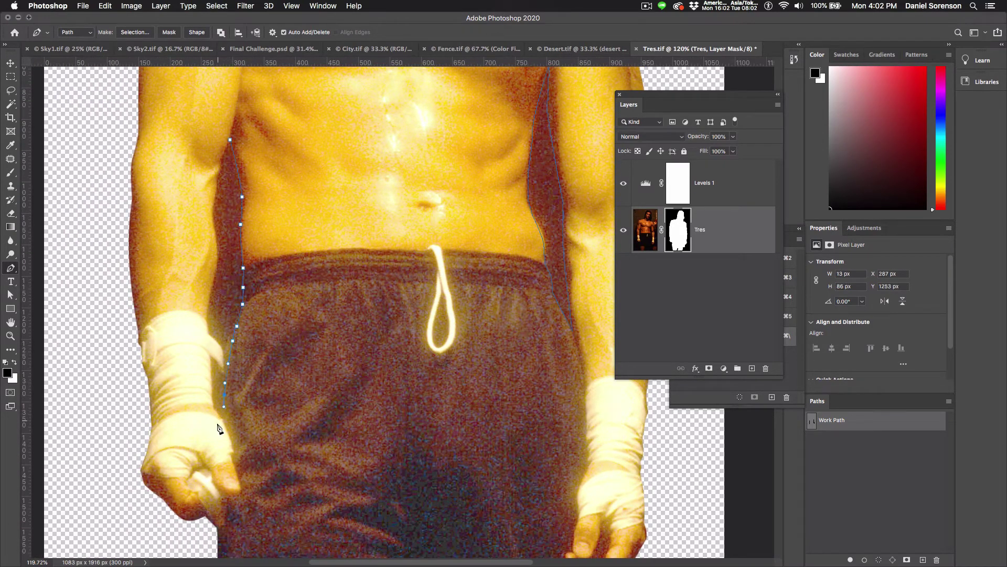
# - Close the gap path by tracing up the wrapped wrist and inner forearm, and load the path as a selection
pyautogui.click(223, 421)
pyautogui.click(215, 407)
pyautogui.click(210, 382)
pyautogui.moveTo(210, 357); pyautogui.dragTo(221, 369)
pyautogui.click(222, 349)
pyautogui.moveTo(207, 333); pyautogui.dragTo(217, 266)
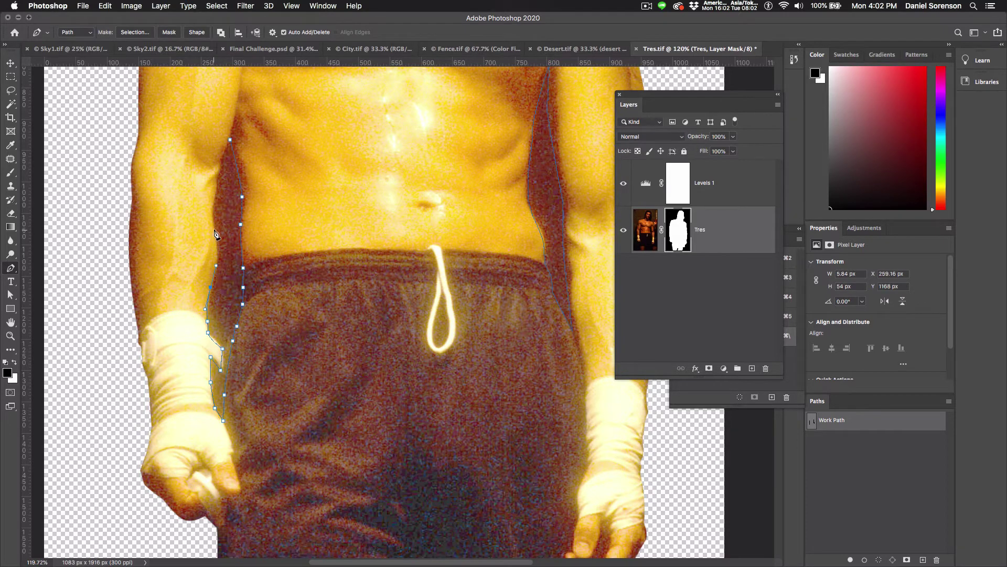
pyautogui.moveTo(213, 229); pyautogui.dragTo(220, 161)
pyautogui.click(230, 140)
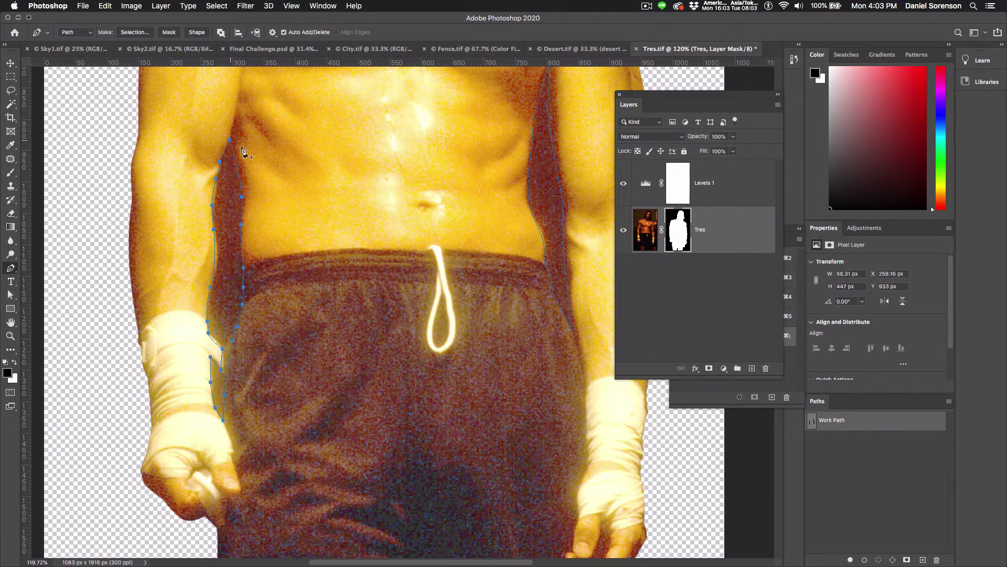
pyautogui.keyDown('super'); pyautogui.click(814, 426); pyautogui.keyUp('super')
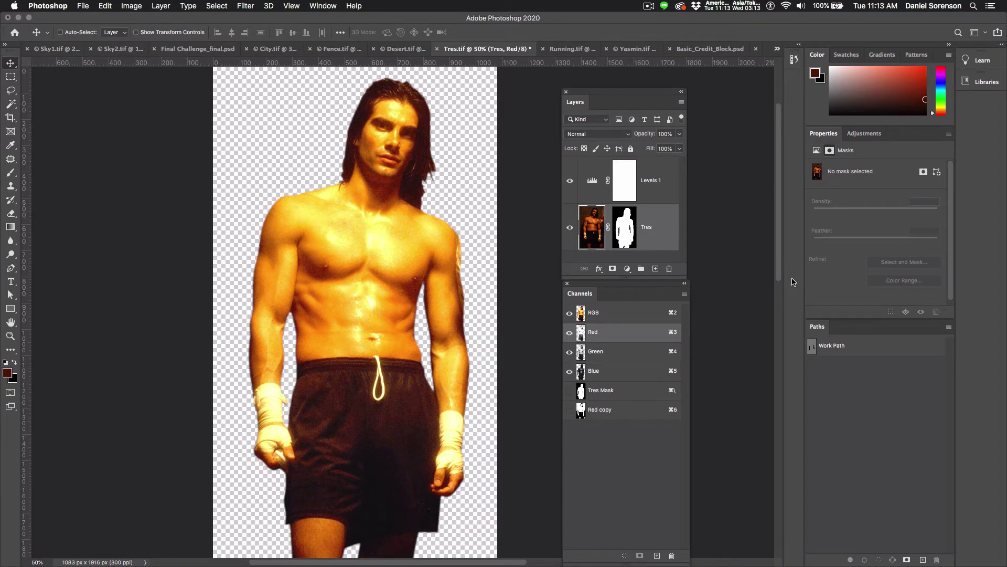
# - Disable the Tres layer mask and compare the Red, Green and Blue channels one at a time for hair contrast
pyautogui.keyDown('shift'); pyautogui.click(628, 226); pyautogui.keyUp('shift')
pyautogui.click(570, 352)
pyautogui.click(570, 371)
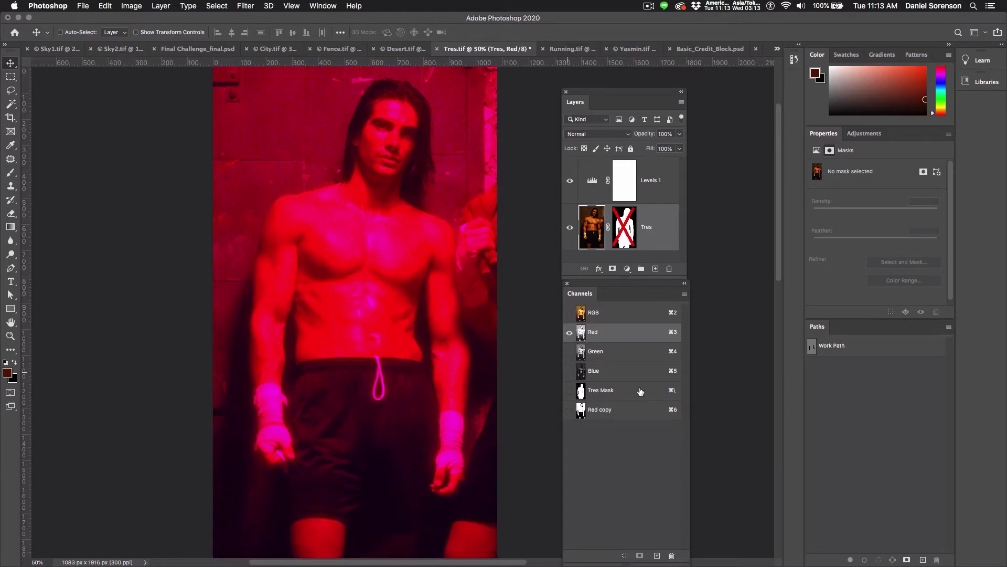
pyautogui.click(570, 352)
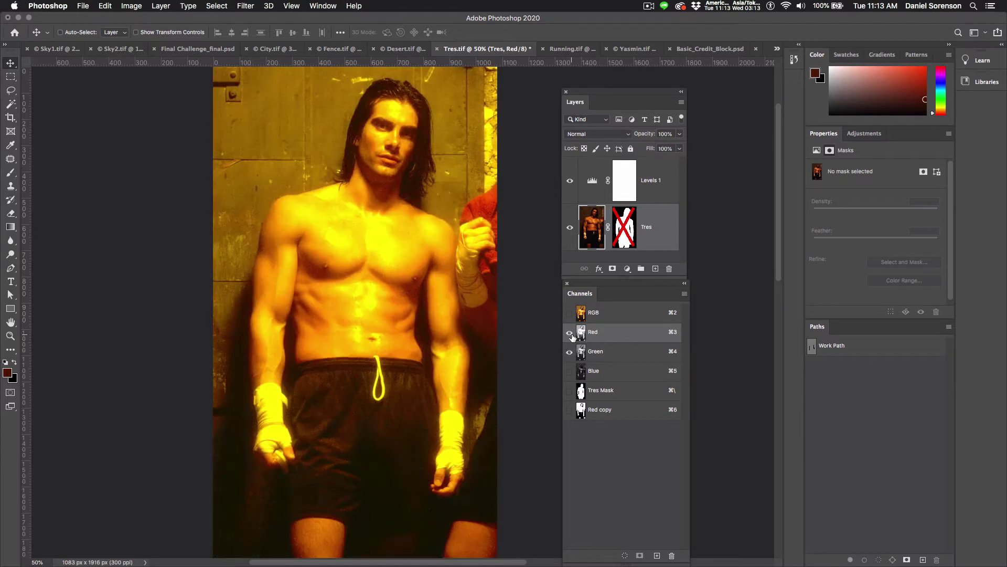
pyautogui.click(570, 333)
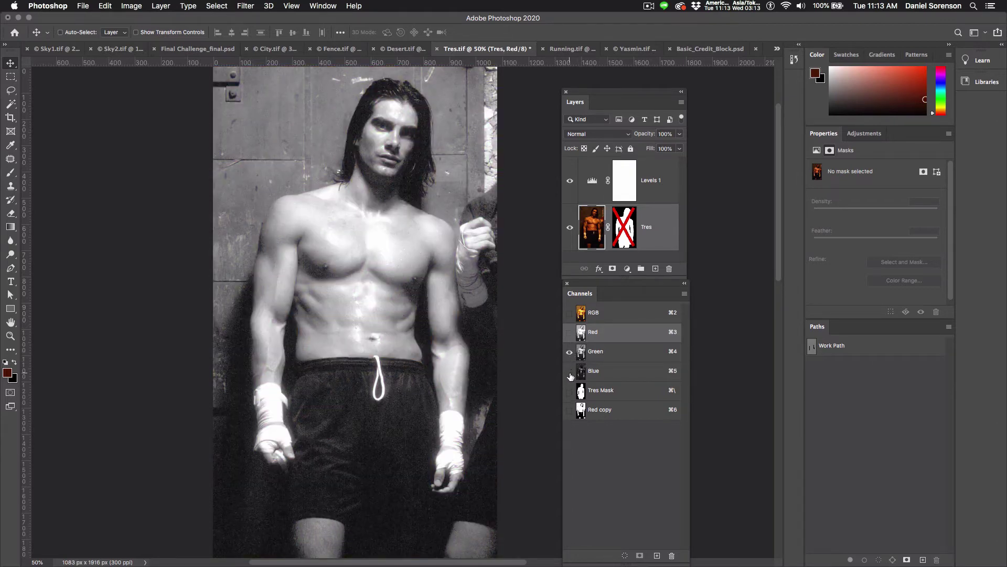
pyautogui.click(570, 371)
pyautogui.click(569, 352)
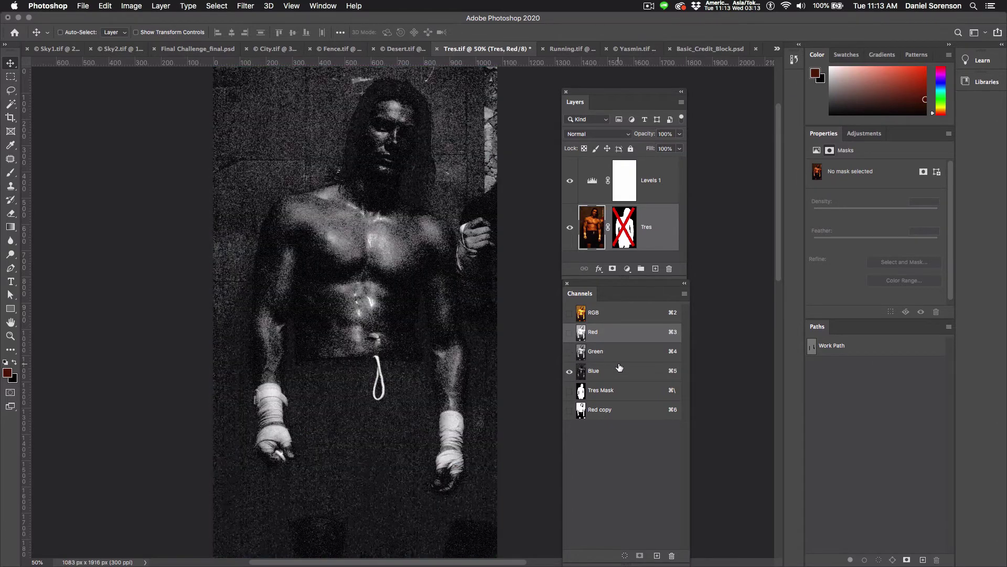
pyautogui.click(569, 352)
pyautogui.click(569, 352)
pyautogui.click(569, 372)
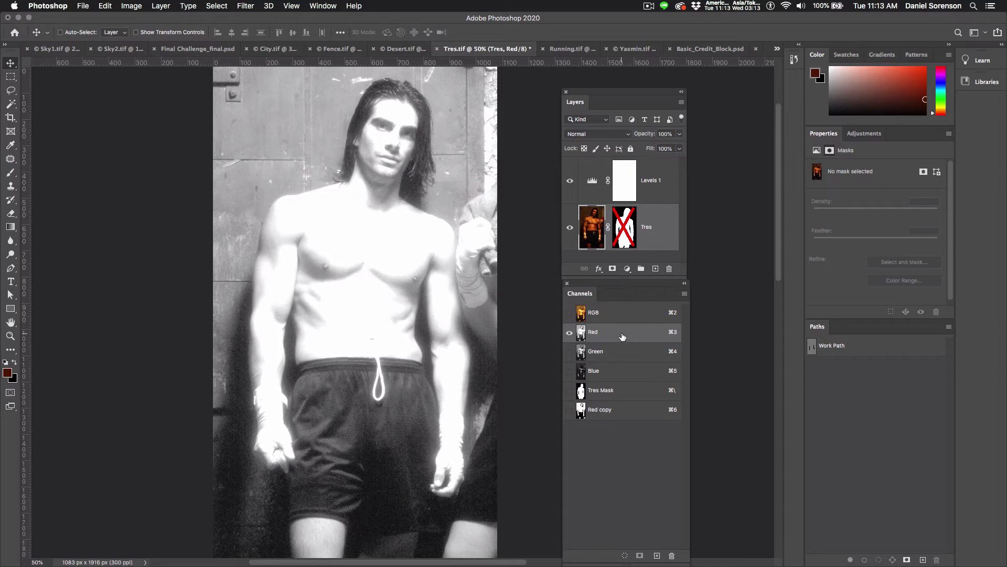
# - Duplicate the Red channel and apply Levels to the copy with input values 95, 1.58 and 153
pyautogui.moveTo(621, 335); pyautogui.dragTo(657, 554)
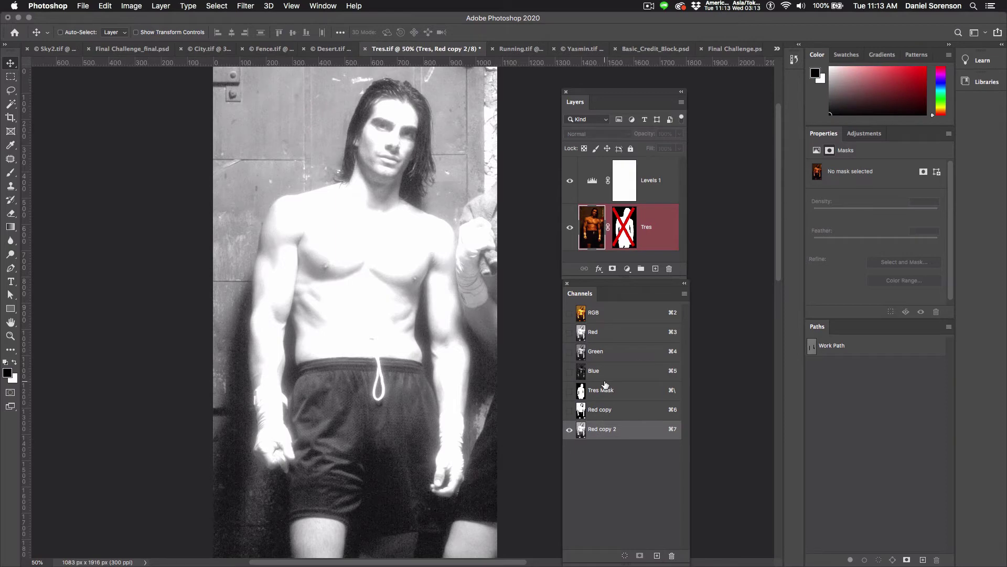
pyautogui.press('super+l')
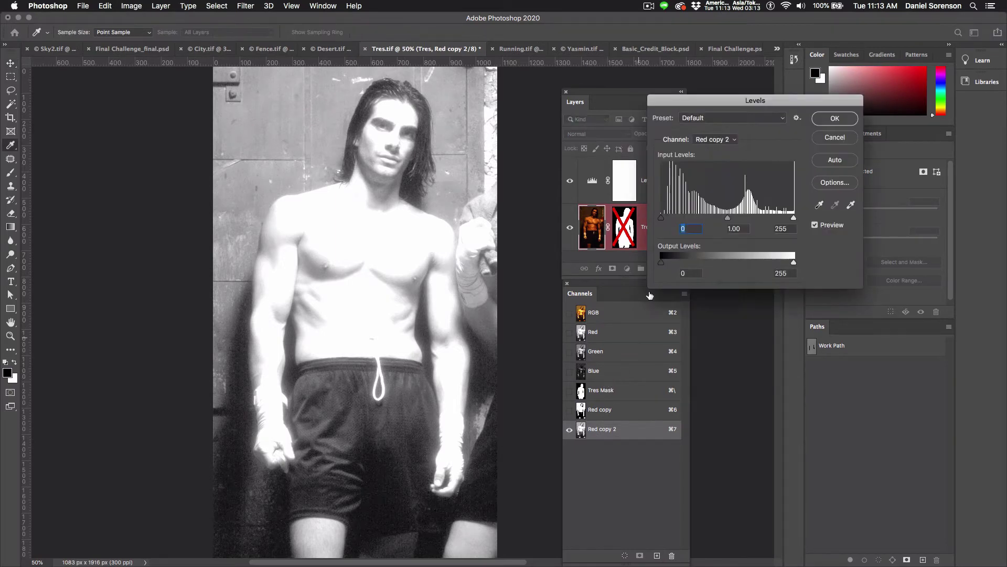
pyautogui.moveTo(794, 218); pyautogui.dragTo(757, 218)
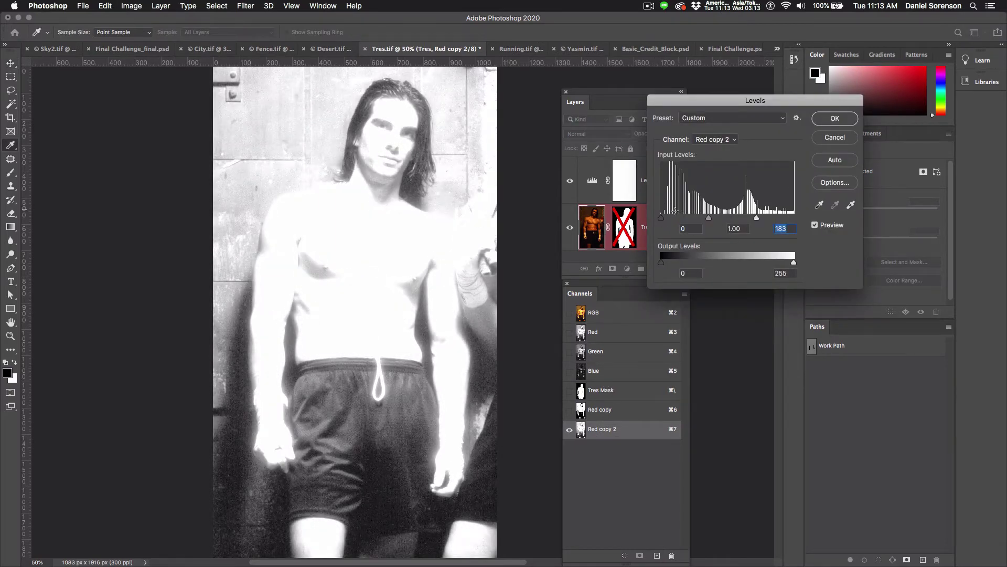
pyautogui.moveTo(662, 218); pyautogui.dragTo(712, 226)
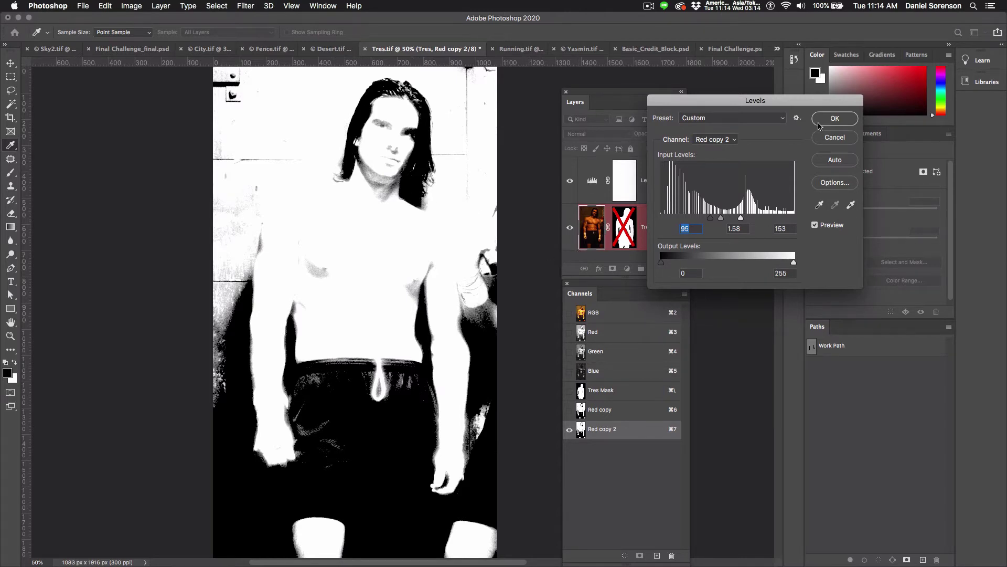
pyautogui.click(835, 120)
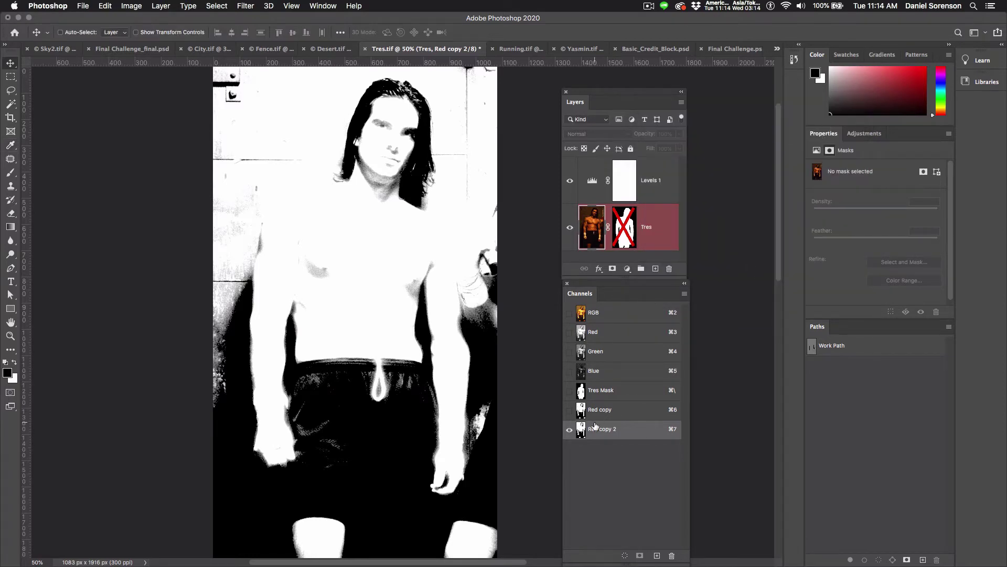
# - Load the Red copy 2 channel as a selection, return to the RGB composite and re-enable the Tres layer mask
pyautogui.keyDown('super'); pyautogui.click(582, 434); pyautogui.keyUp('super')
pyautogui.keyDown('super'); pyautogui.click(583, 433); pyautogui.keyUp('super')
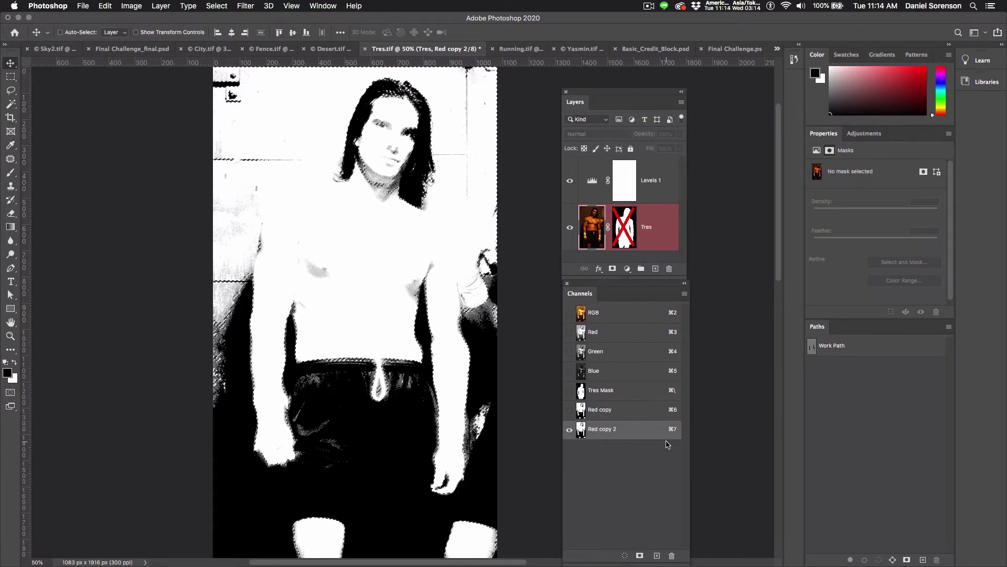
pyautogui.click(622, 314)
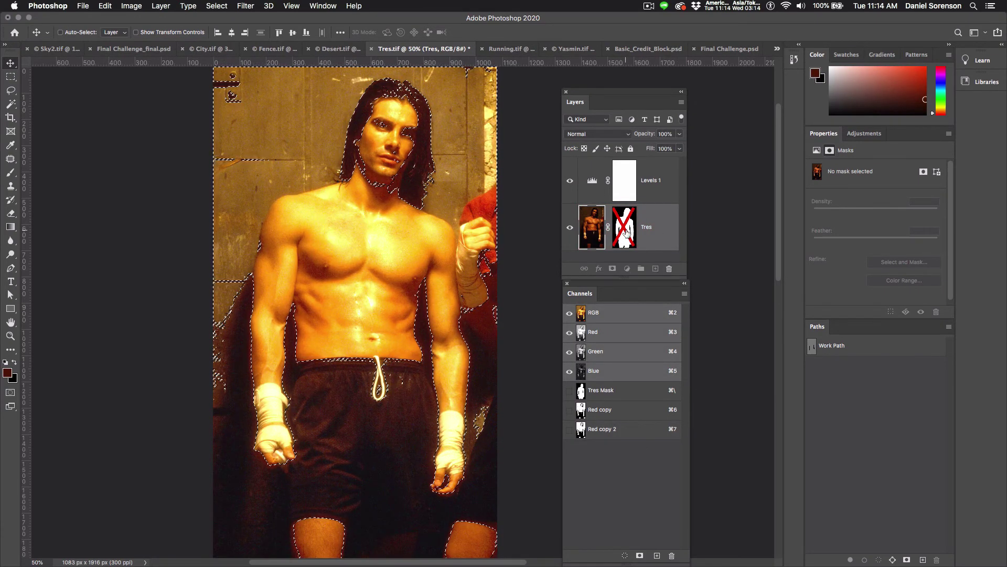
pyautogui.keyDown('shift'); pyautogui.click(626, 234); pyautogui.keyUp('shift')
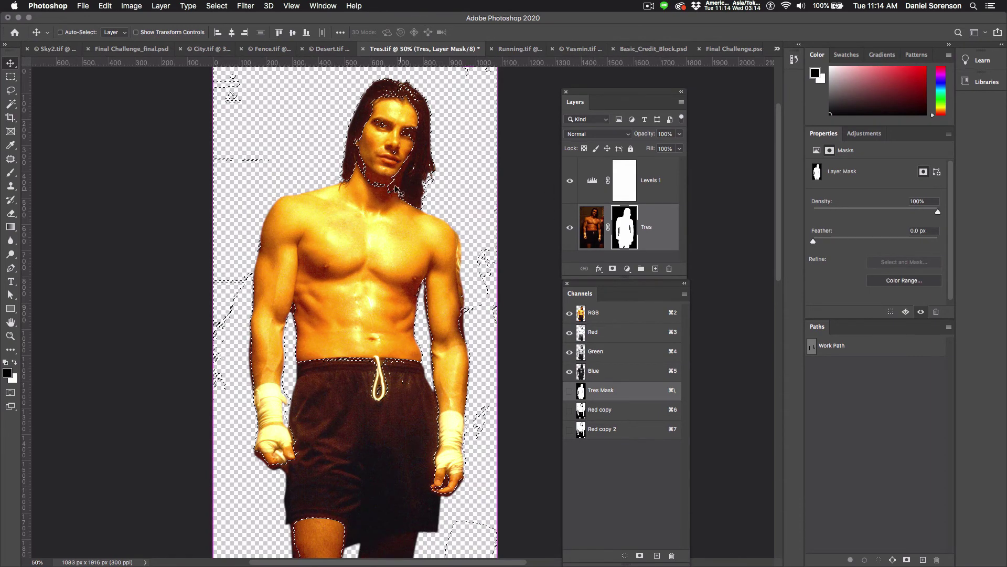
# - Paint white on the Tres mask through the selection to restore the hair tips above his left shoulder, and hide the selection edges
pyautogui.moveTo(430, 181); pyautogui.dragTo(511, 240)
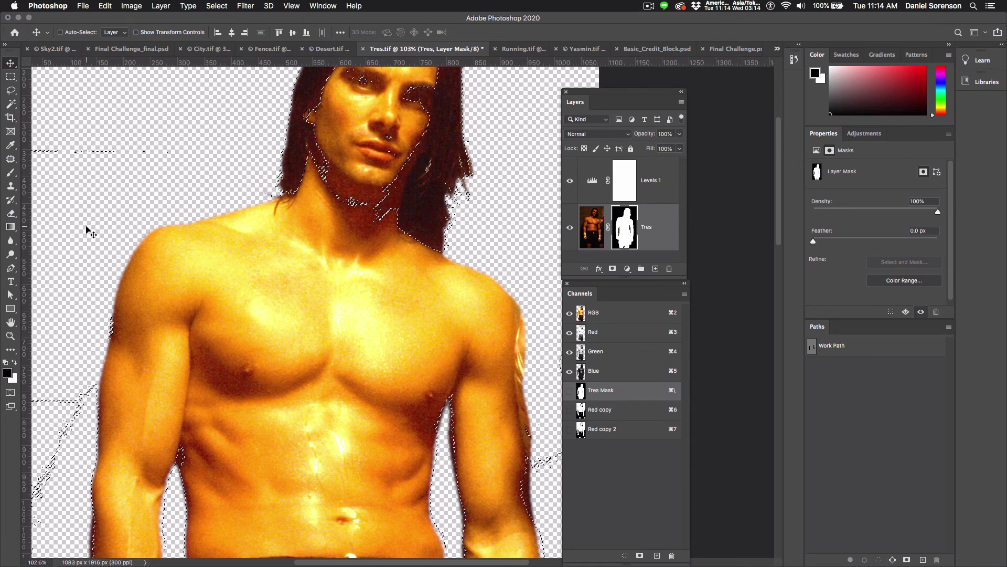
pyautogui.press('b')
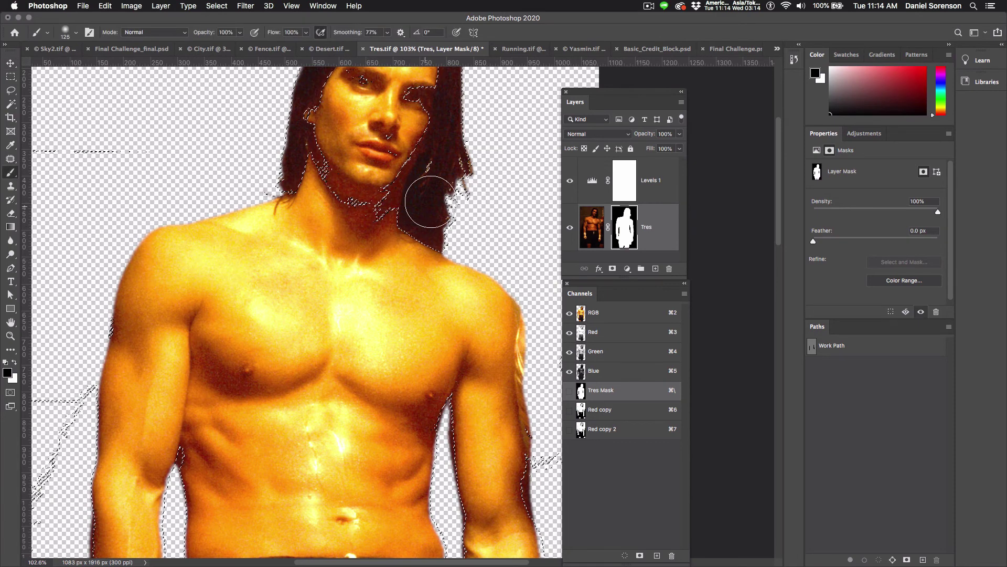
pyautogui.press('x')
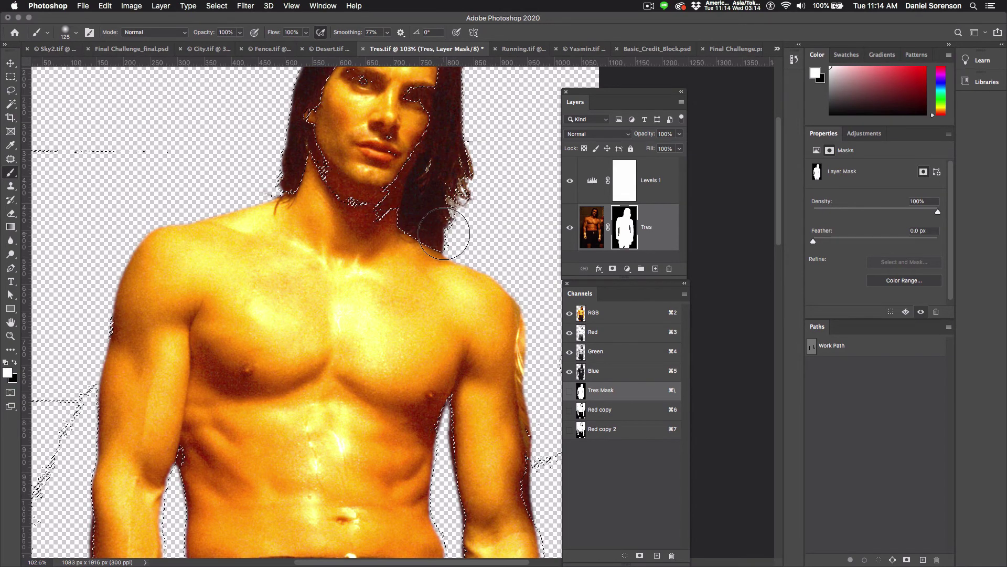
pyautogui.press('super+d')
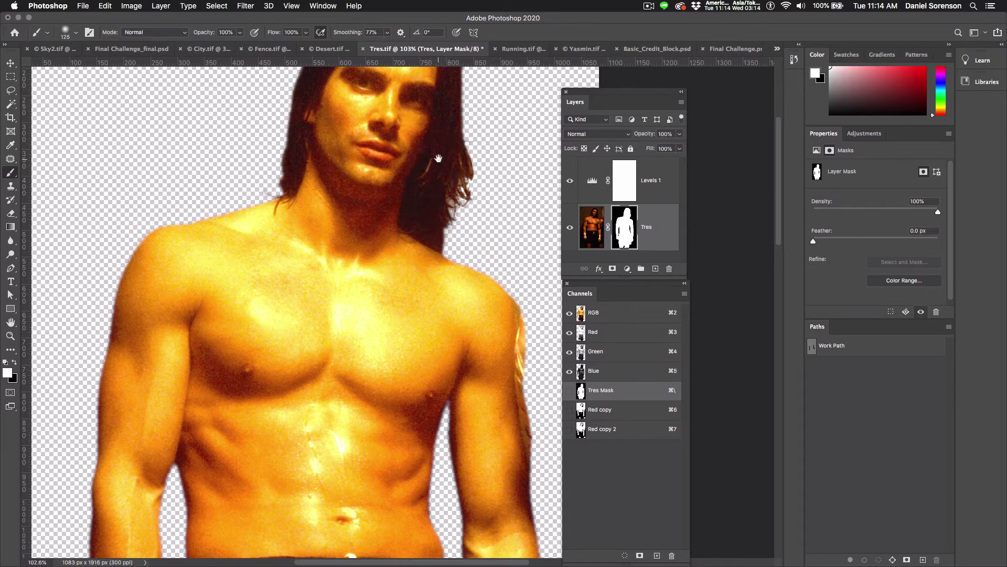
# - Reduce the brush size to 80 and paint white on the mask to restore the hair strands above his right shoulder
pyautogui.moveTo(438, 162); pyautogui.dragTo(401, 229)
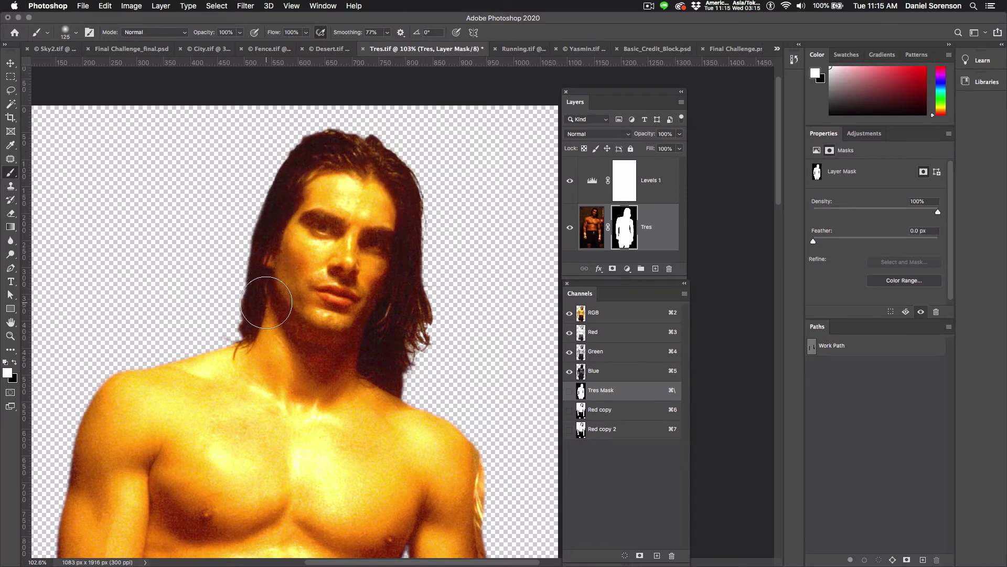
pyautogui.press('[')
pyautogui.press('[')
pyautogui.press('[')
pyautogui.moveTo(250, 284)
pyautogui.mouseDown()
pyautogui.moveTo(252, 312)
pyautogui.moveTo(254, 304)
pyautogui.moveTo(245, 331)
pyautogui.moveTo(231, 334)
pyautogui.moveTo(245, 332)
pyautogui.moveTo(209, 326)
pyautogui.moveTo(255, 328)
pyautogui.moveTo(210, 323)
pyautogui.moveTo(253, 320)
pyautogui.mouseUp()
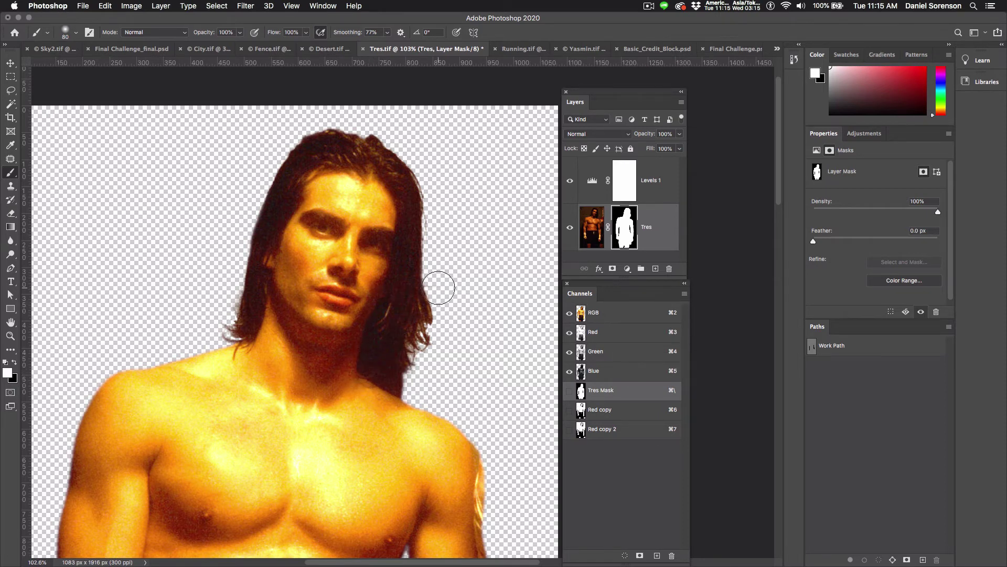
# - Delete the Levels 1 adjustment layer and add a new layer named paint arm, clipped to the Tres layer
pyautogui.moveTo(640, 187); pyautogui.dragTo(669, 269)
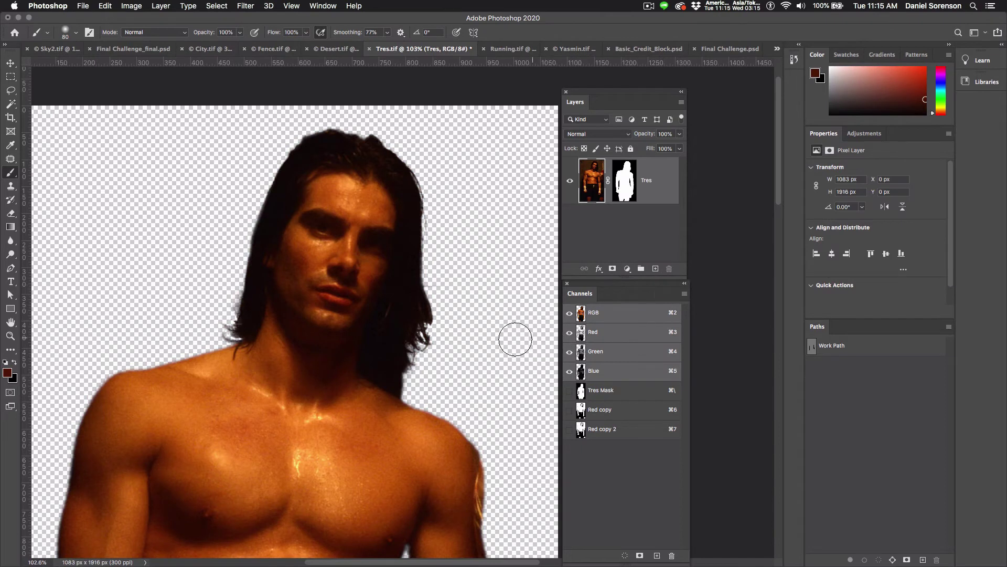
pyautogui.moveTo(487, 335)
pyautogui.mouseDown()
pyautogui.moveTo(466, 256)
pyautogui.moveTo(484, 191)
pyautogui.mouseUp()
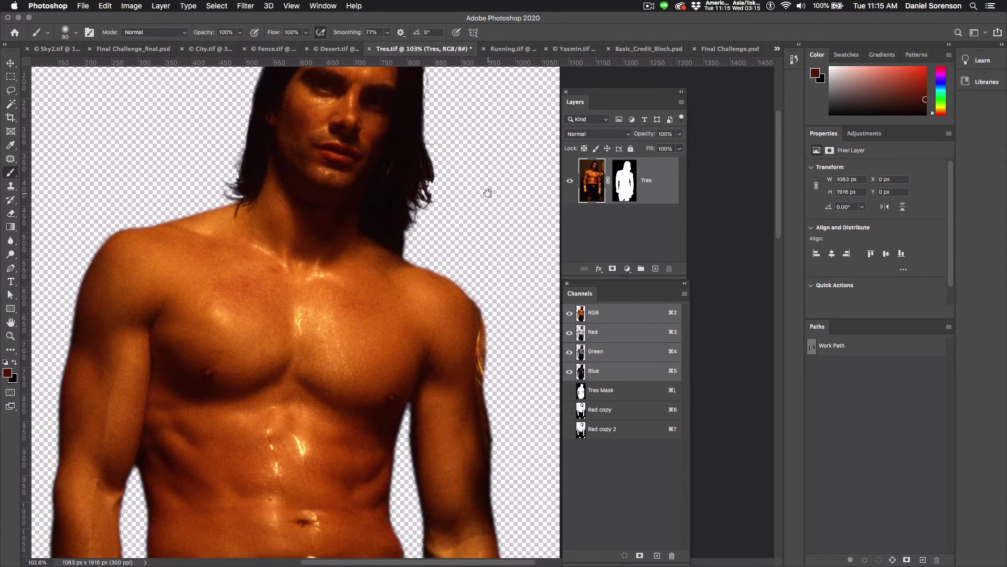
pyautogui.moveTo(519, 393); pyautogui.dragTo(490, 247)
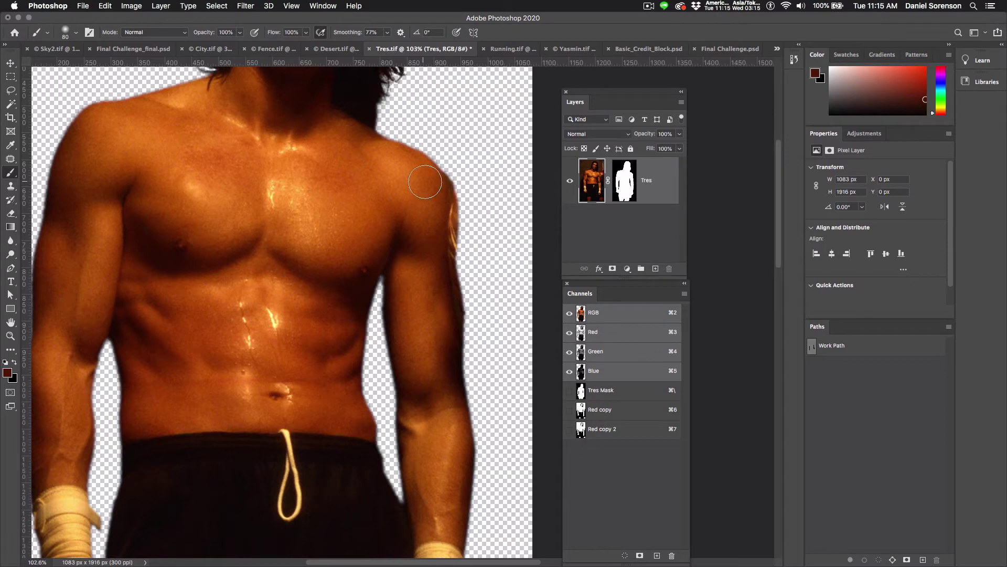
pyautogui.keyDown('alt'); pyautogui.click(655, 269); pyautogui.keyUp('alt')
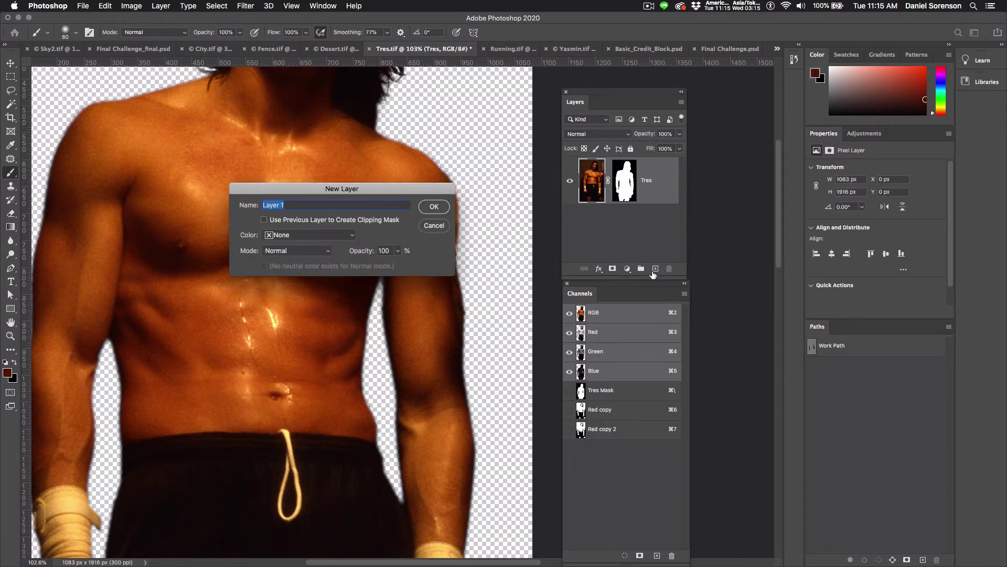
pyautogui.write('k')
pyautogui.click(435, 207)
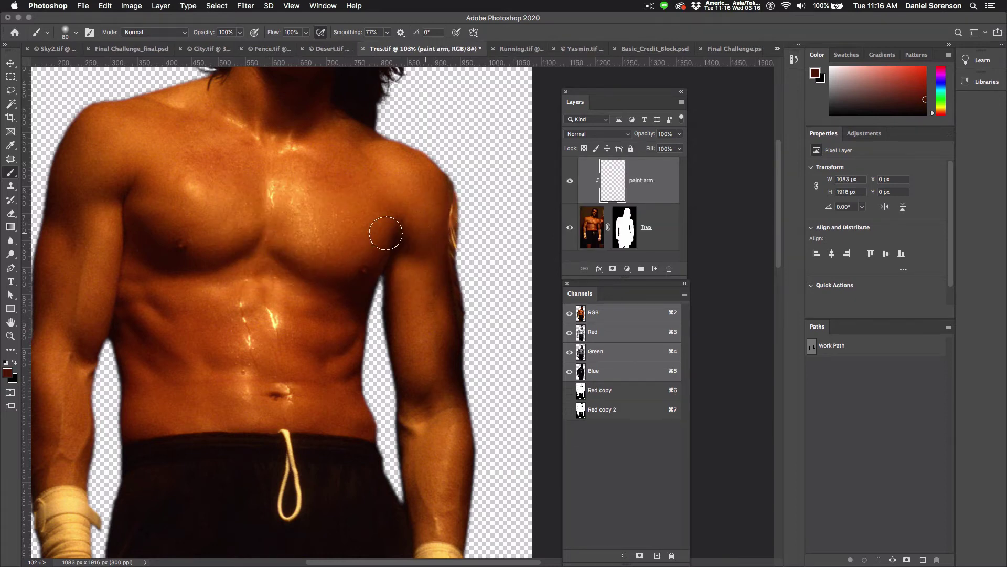
# - Sample the left shoulder's skin tone, try painting over the bright streaks on the arm's edge, and clear the hidden selection
pyautogui.keyDown('super'); pyautogui.click(450, 237); pyautogui.keyUp('super')
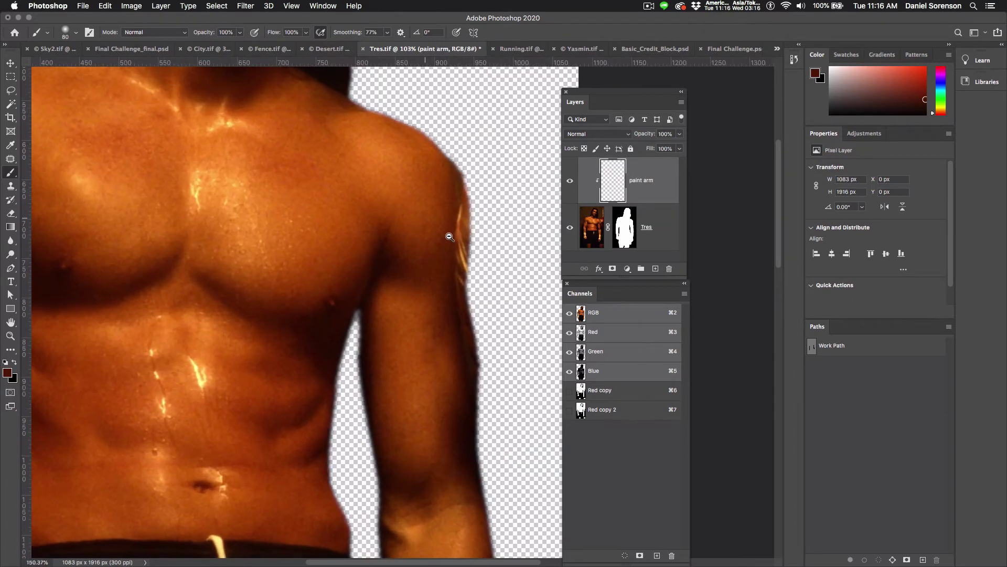
pyautogui.keyDown('alt'); pyautogui.click(457, 179); pyautogui.keyUp('alt')
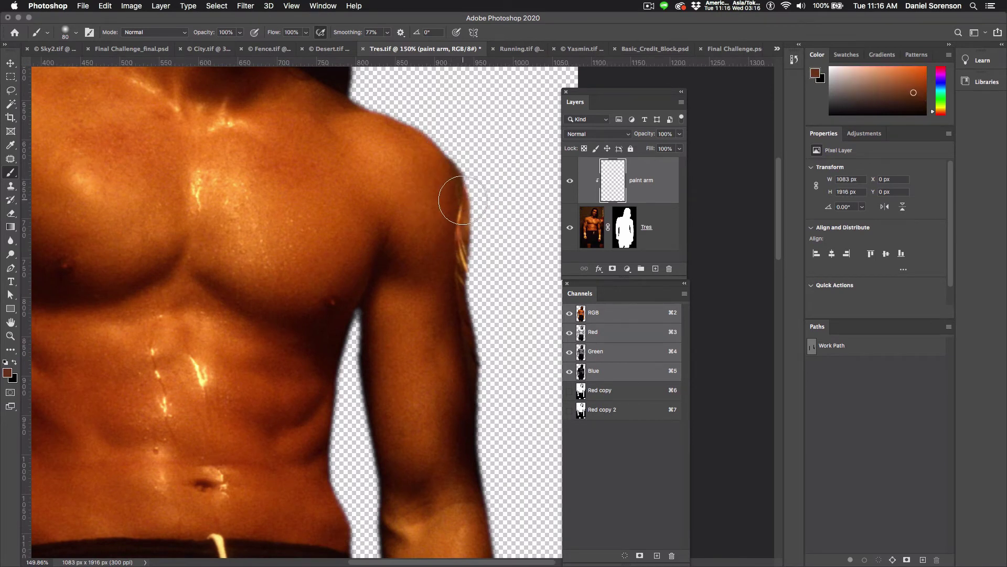
pyautogui.moveTo(463, 200)
pyautogui.mouseDown()
pyautogui.moveTo(462, 225)
pyautogui.moveTo(462, 203)
pyautogui.mouseUp()
pyautogui.press('super+h')
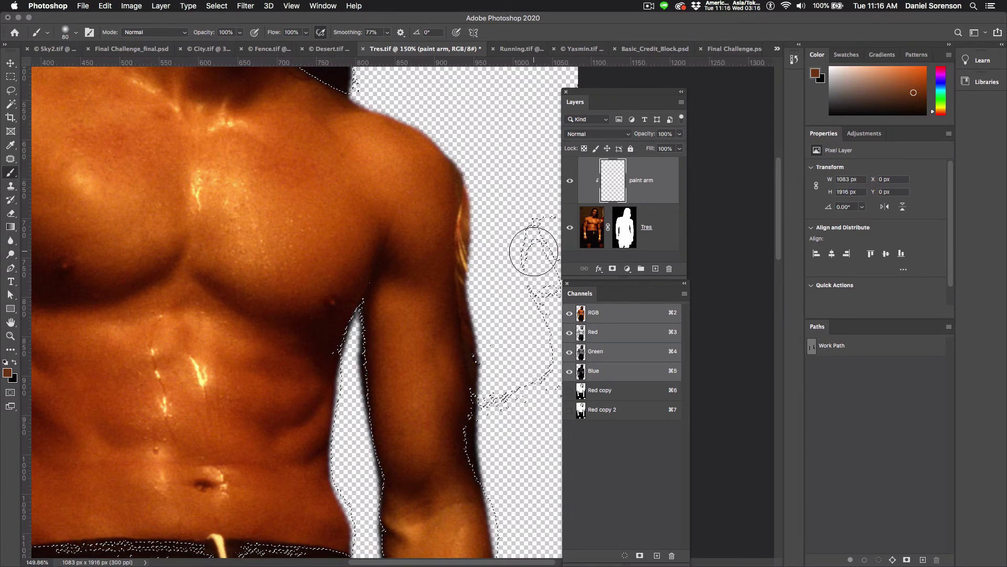
pyautogui.press('super+d')
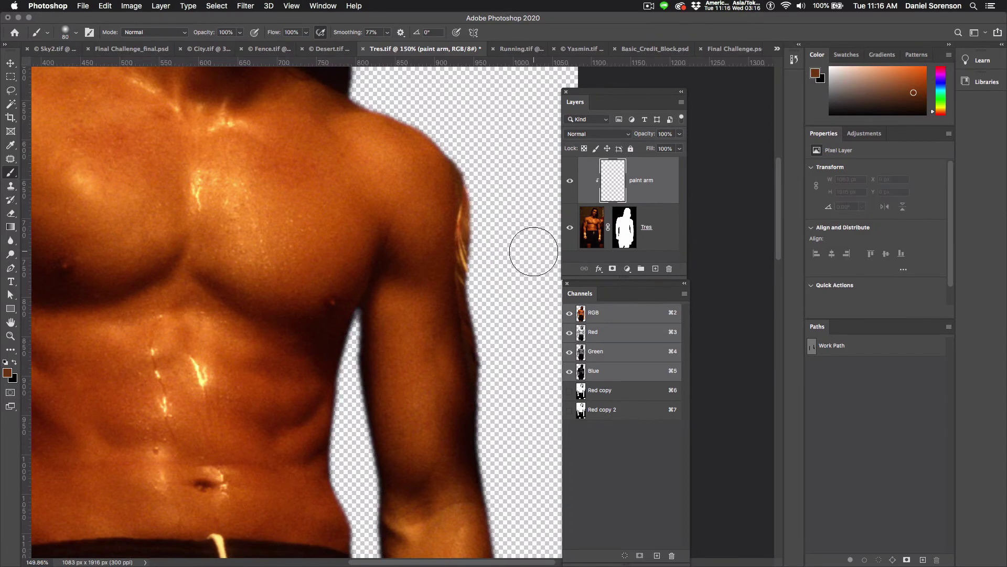
# - Cover the bright streaks along the left upper arm's outer edge with sampled skin tones, using a smaller brush for the shadows
pyautogui.keyDown('alt'); pyautogui.click(459, 179); pyautogui.keyUp('alt')
pyautogui.moveTo(466, 197)
pyautogui.mouseDown()
pyautogui.moveTo(462, 244)
pyautogui.moveTo(448, 248)
pyautogui.moveTo(461, 235)
pyautogui.moveTo(463, 318)
pyautogui.moveTo(461, 303)
pyautogui.moveTo(469, 345)
pyautogui.moveTo(473, 329)
pyautogui.moveTo(479, 342)
pyautogui.moveTo(461, 312)
pyautogui.mouseUp()
pyautogui.press('[')
pyautogui.press('[')
pyautogui.press('[')
pyautogui.keyDown('alt'); pyautogui.click(462, 286); pyautogui.keyUp('alt')
pyautogui.keyDown('alt'); pyautogui.click(460, 303); pyautogui.keyUp('alt')
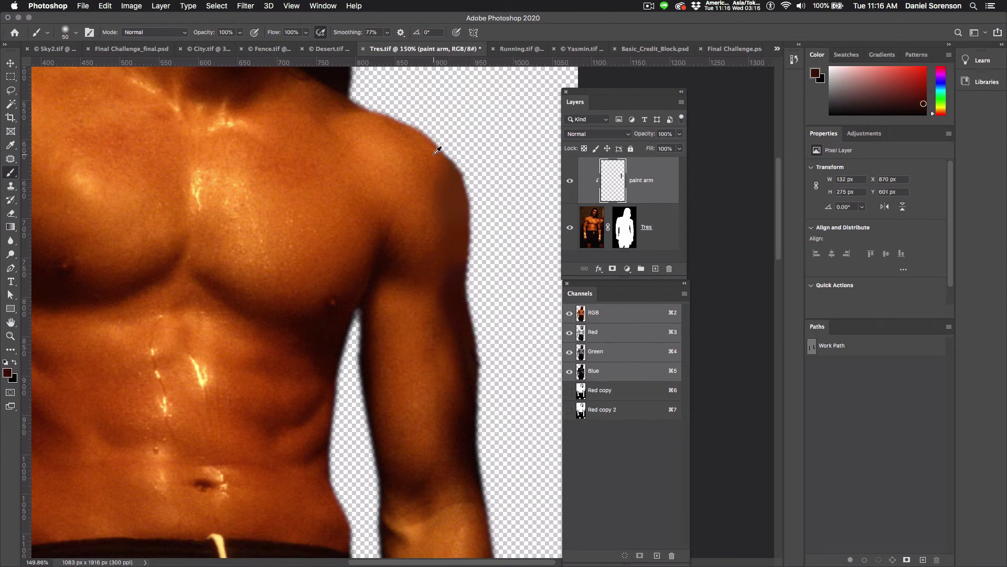
# - Add a layer mask to the paint arm layer and soften the paint's shoulder edge with a size 70 black brush at 10% flow
pyautogui.click(571, 181)
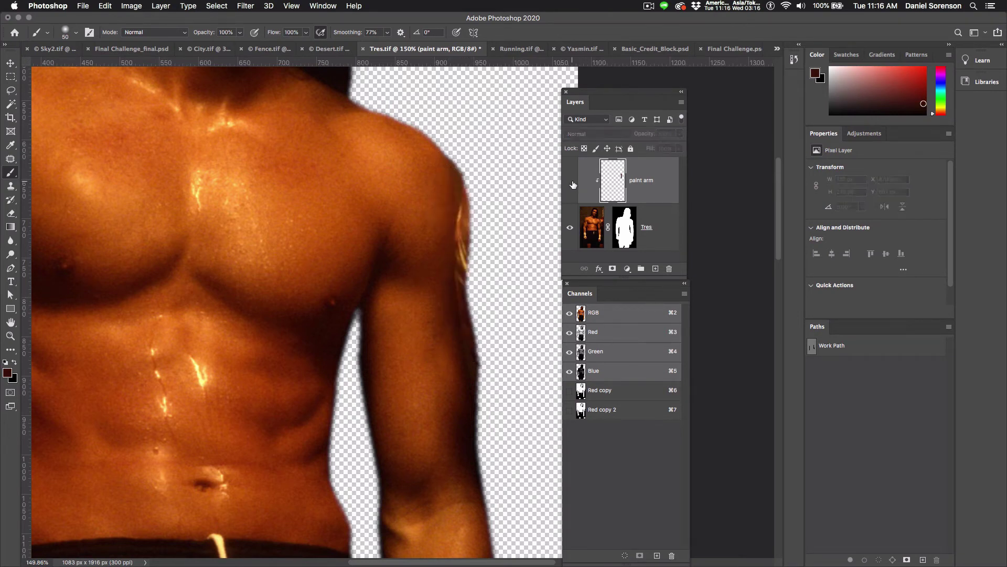
pyautogui.click(571, 183)
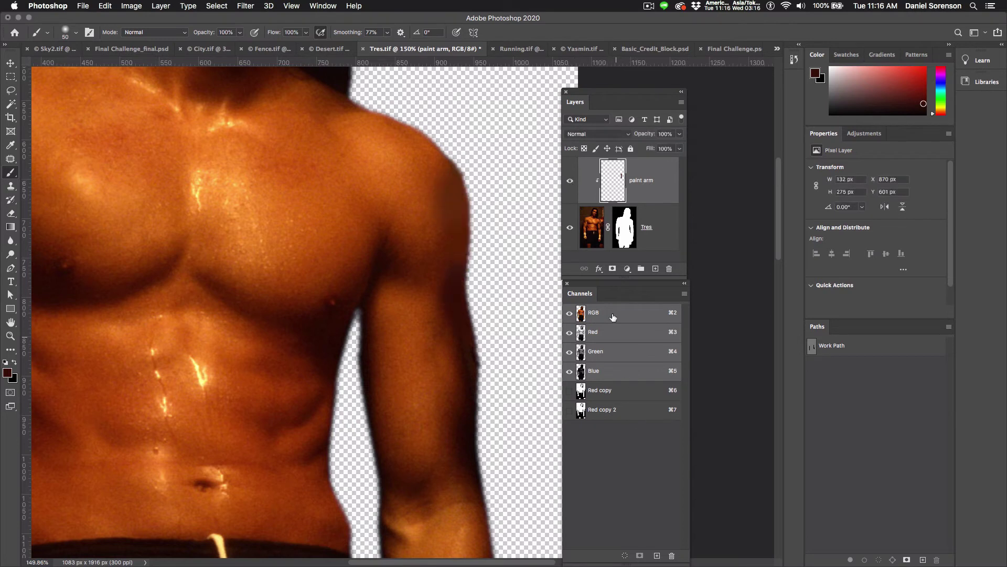
pyautogui.click(612, 269)
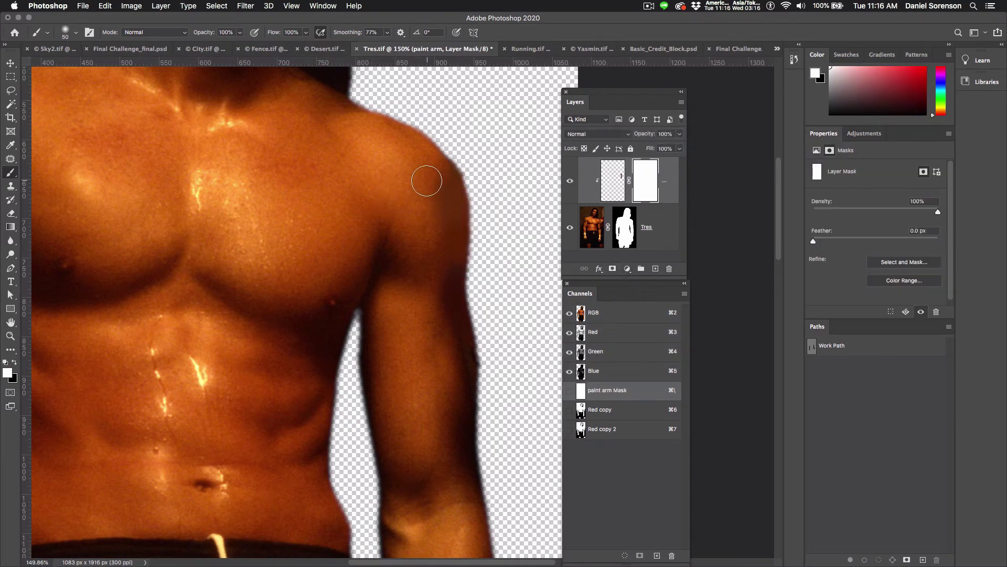
pyautogui.press('x')
pyautogui.press(']')
pyautogui.press(']')
pyautogui.hotkey('shift', '1')
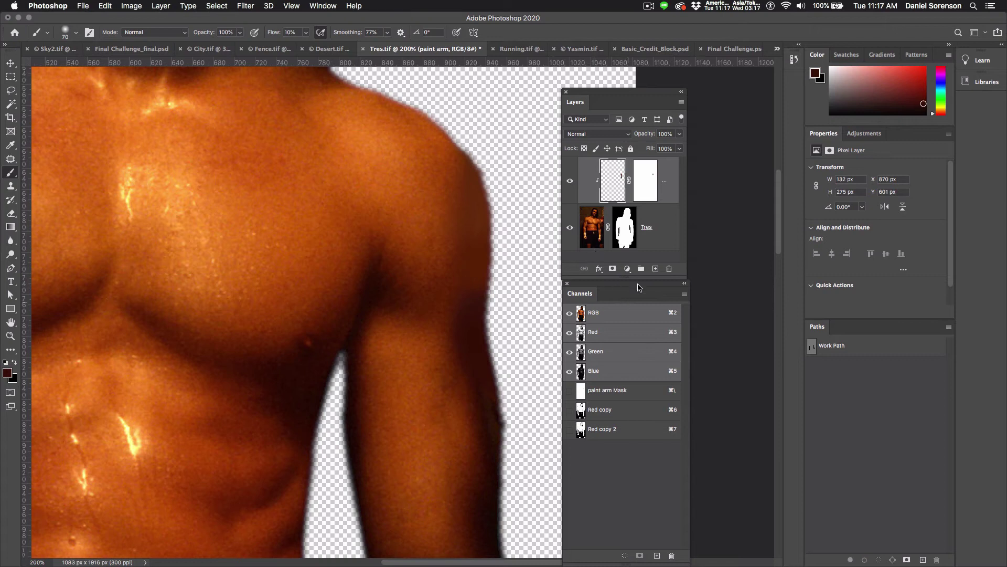
# - Create a layer named grain above paint arm, clipped to the layer below, in Overlay mode and filled with 50% gray
pyautogui.keyDown('alt'); pyautogui.click(657, 269); pyautogui.keyUp('alt')
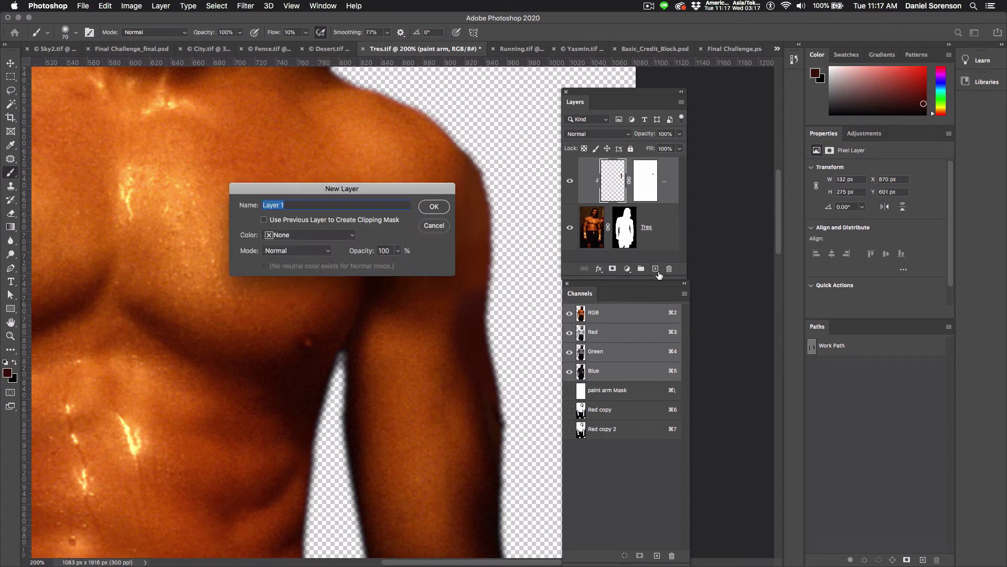
pyautogui.write('grain')
pyautogui.click(327, 252)
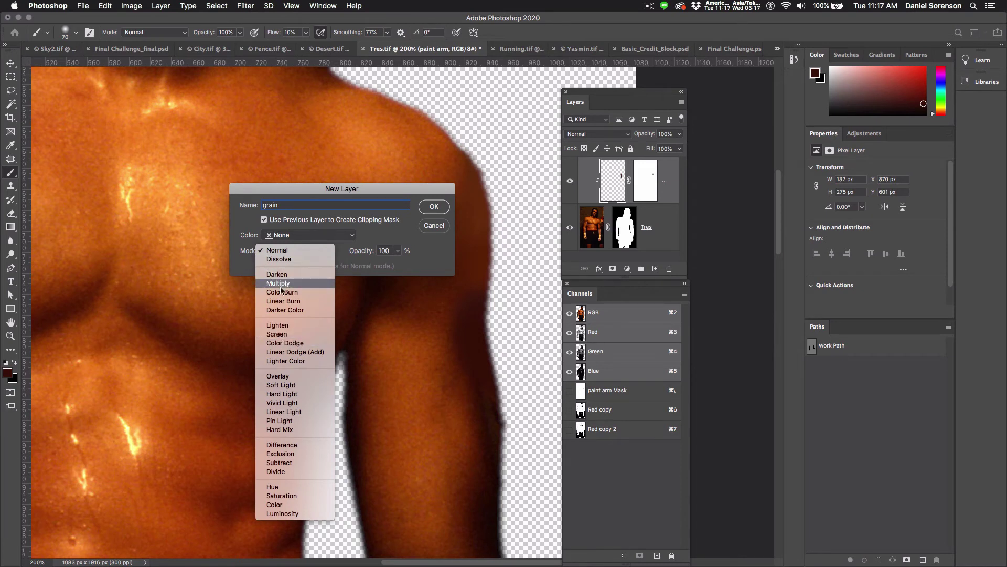
pyautogui.click(280, 377)
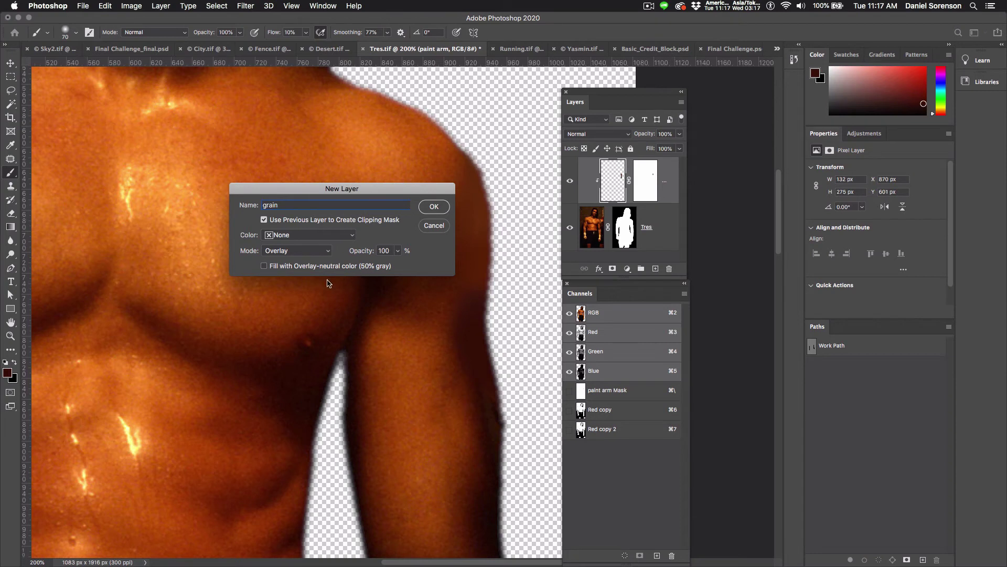
pyautogui.click(264, 267)
pyautogui.click(435, 207)
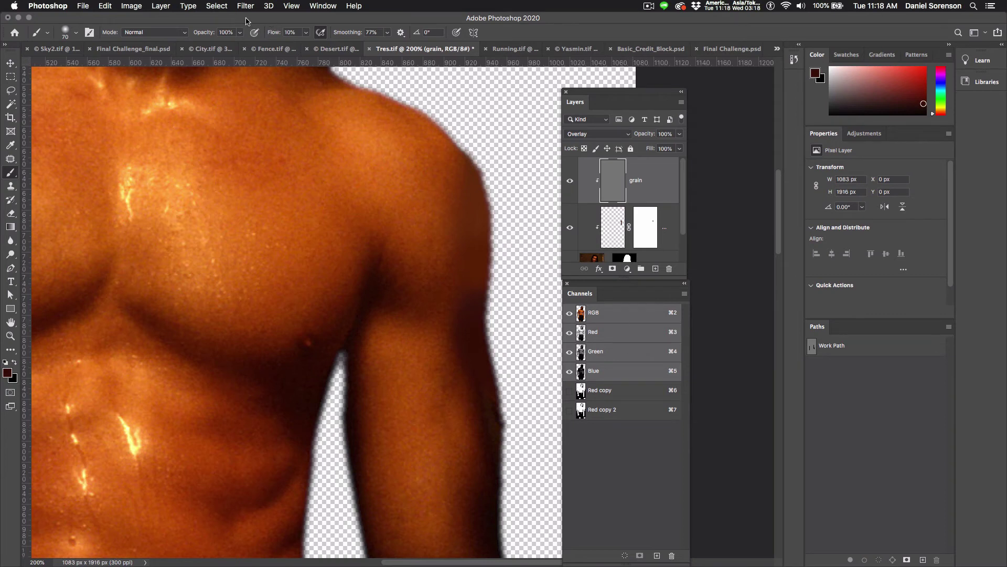
# - Apply the Add Noise filter to the grain layer with Uniform distribution and a lowered amount
pyautogui.click(245, 6)
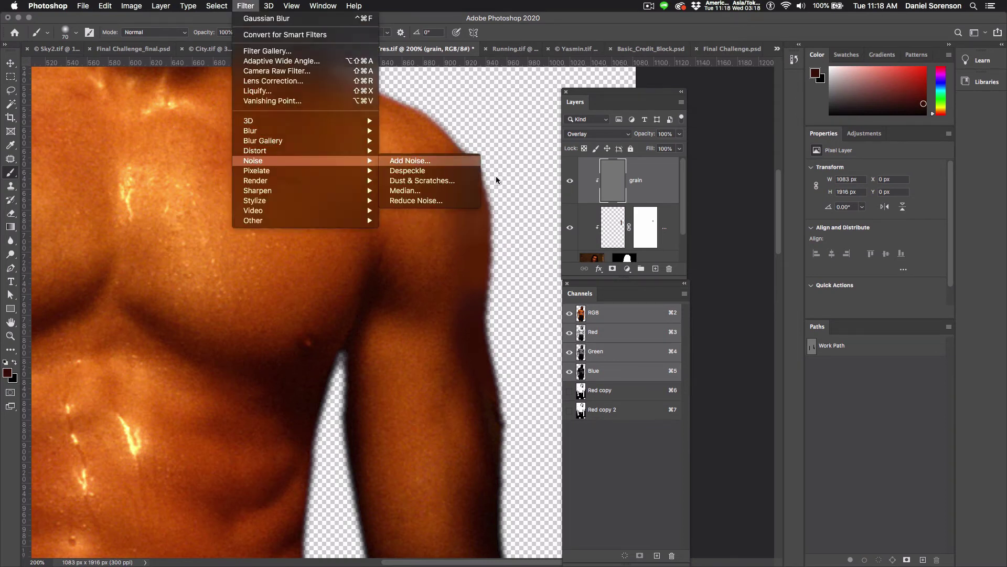
pyautogui.click(414, 160)
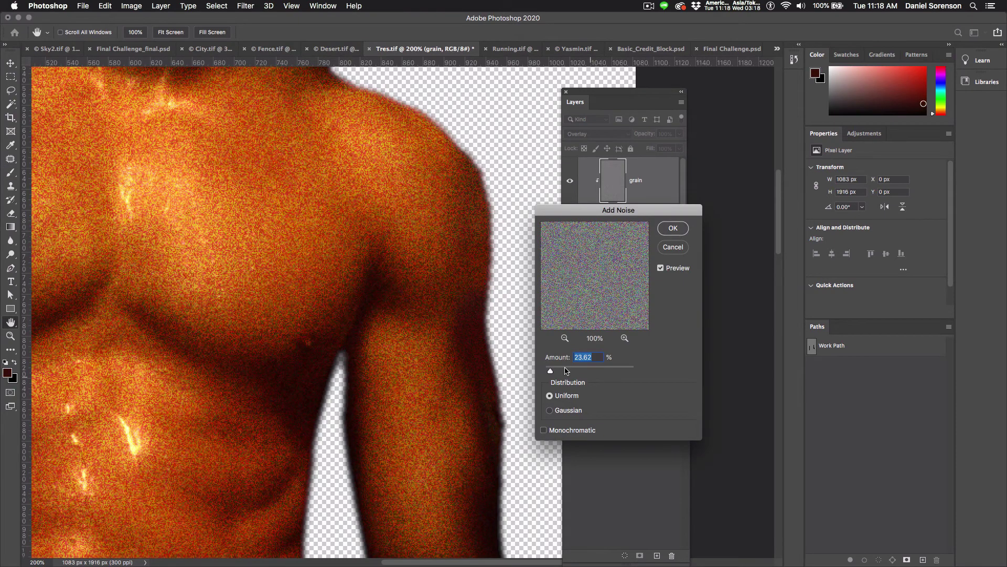
pyautogui.moveTo(550, 371); pyautogui.dragTo(548, 372)
pyautogui.click(674, 230)
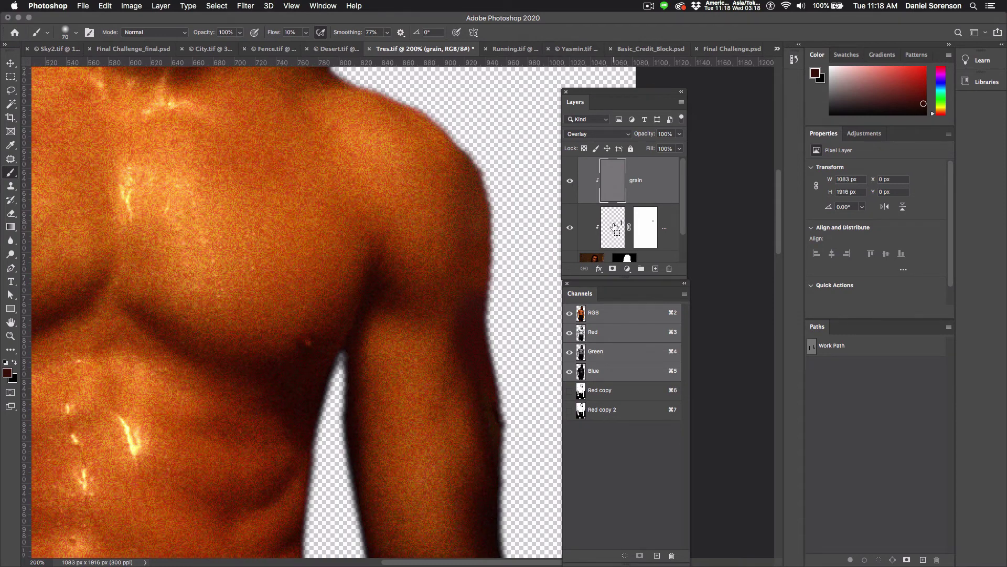
# - Mask the grain layer to the outline of the paint arm layer's pixels, and unlink the mask from the noise
pyautogui.keyDown('super'); pyautogui.click(615, 226); pyautogui.keyUp('super')
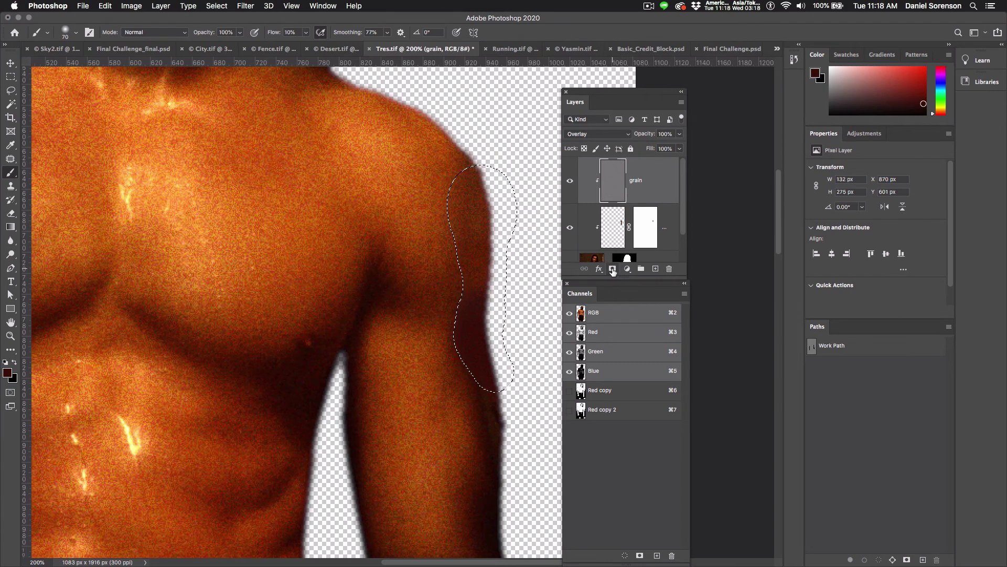
pyautogui.click(613, 269)
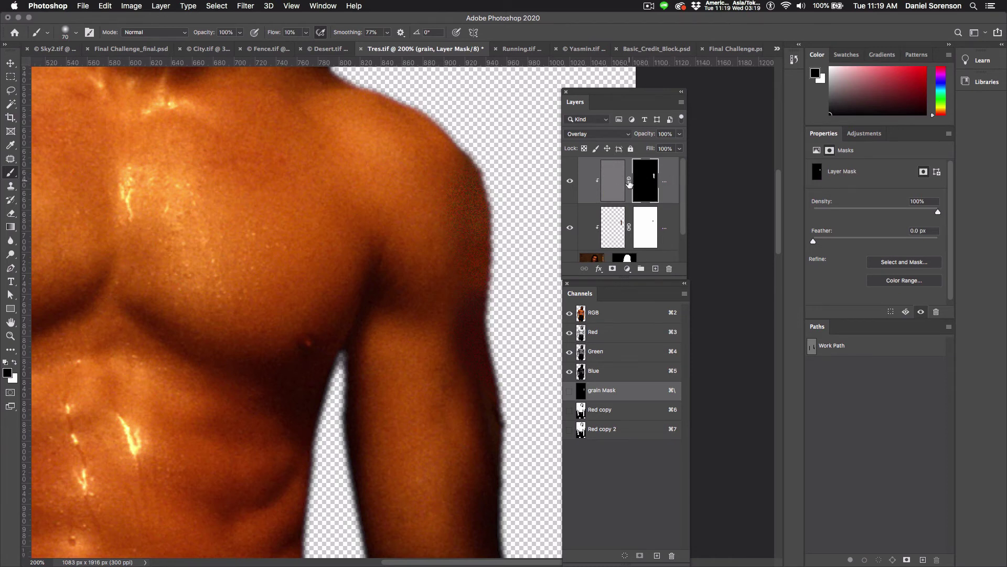
pyautogui.click(629, 183)
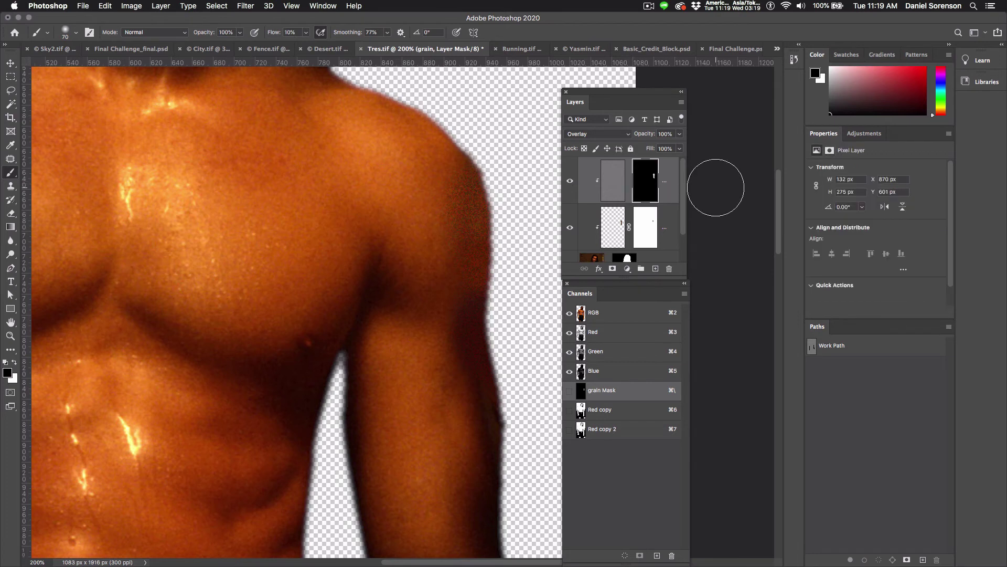
# - Scale only the grain layer's noise proportionally to 126% with Free Transform, leaving its mask out of the transformation
pyautogui.click(613, 189)
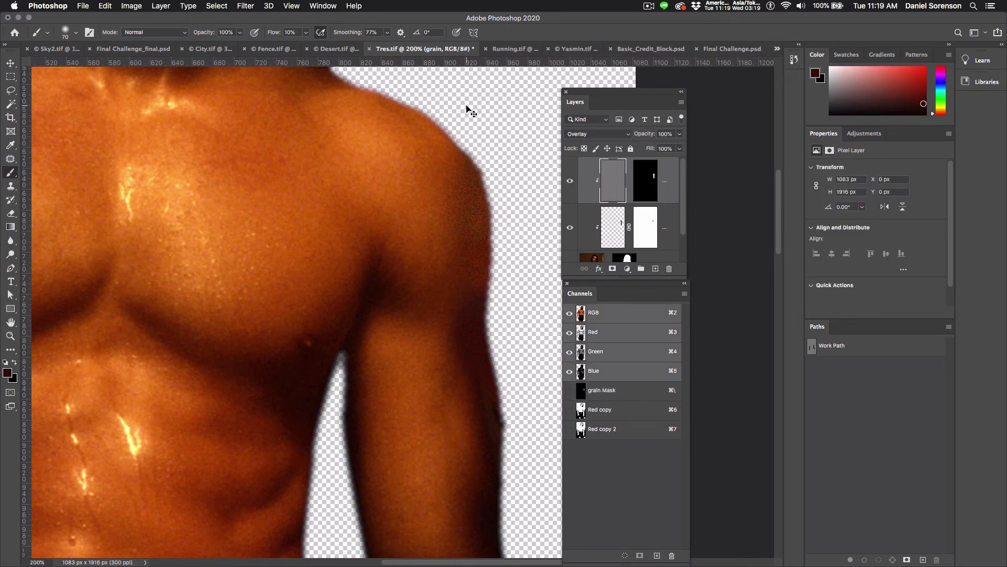
pyautogui.press('super+t')
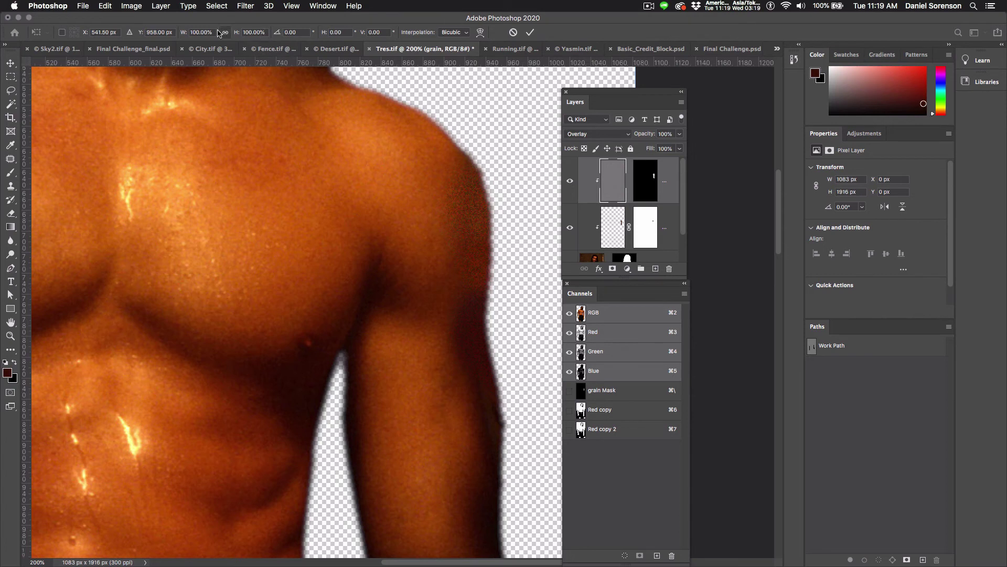
pyautogui.click(214, 32)
pyautogui.press('Up')
pyautogui.press('Up')
pyautogui.press('Up')
pyautogui.press('Up')
pyautogui.press('Up')
pyautogui.press('Up')
pyautogui.press('Up')
pyautogui.press('Up')
pyautogui.press('Up')
pyautogui.press('Up')
pyautogui.press('Up')
pyautogui.press('Up')
pyautogui.press('Up')
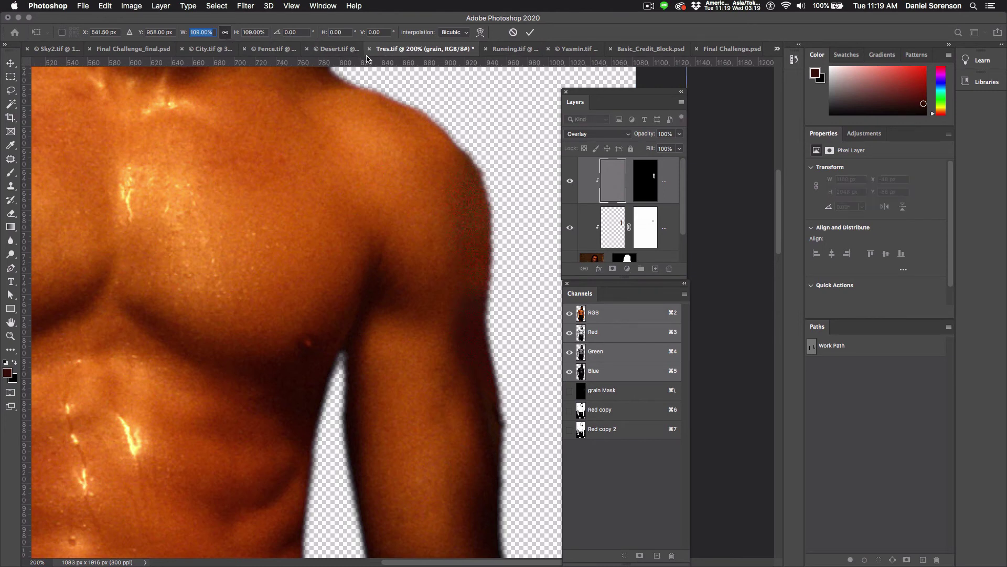
pyautogui.press('Up')
pyautogui.press('Up')
pyautogui.press('Up')
pyautogui.press('Up')
pyautogui.press('Up')
pyautogui.press('Up')
pyautogui.press('Up')
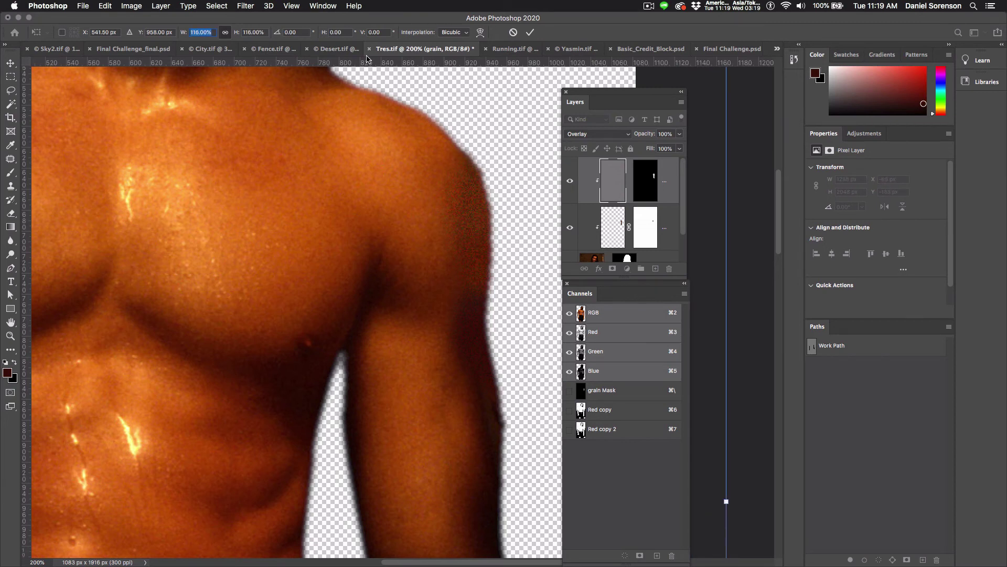
pyautogui.press('Up')
pyautogui.press('Up')
pyautogui.press('Up')
pyautogui.press('Up')
pyautogui.press('Up')
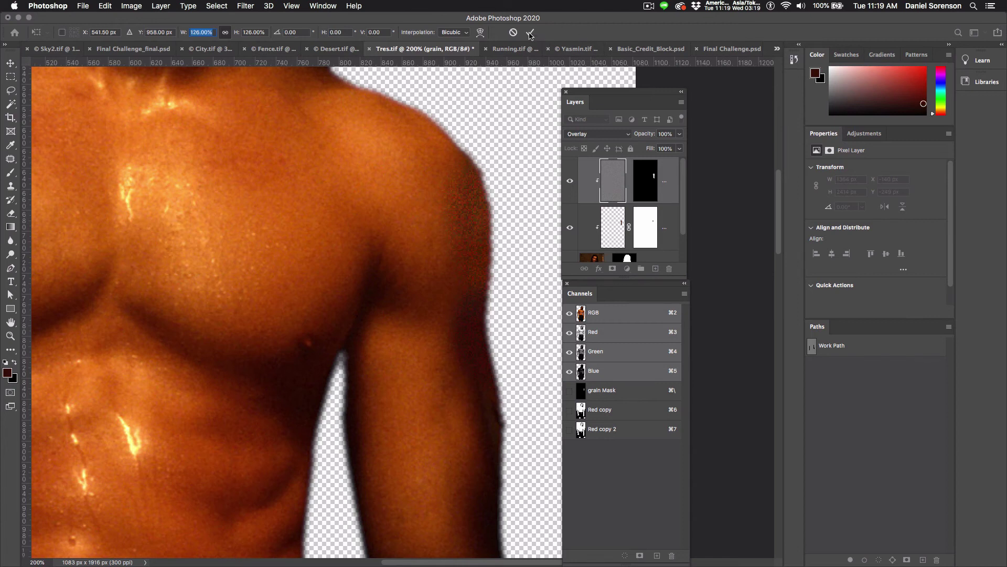
pyautogui.click(530, 33)
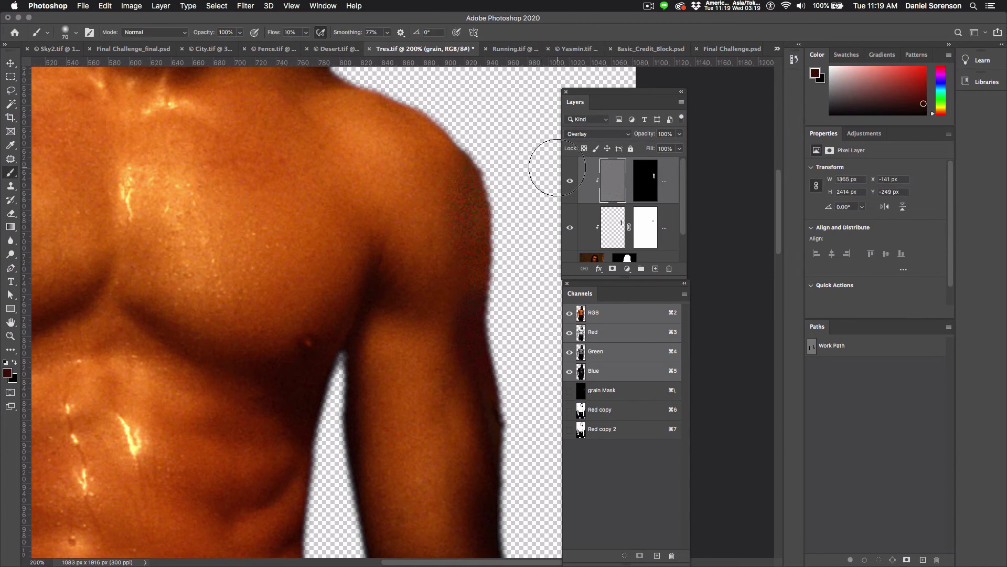
# - Apply a Gaussian Blur with a 0.5-pixel radius to the grain and lower the layer's opacity to 70%
pyautogui.click(250, 9)
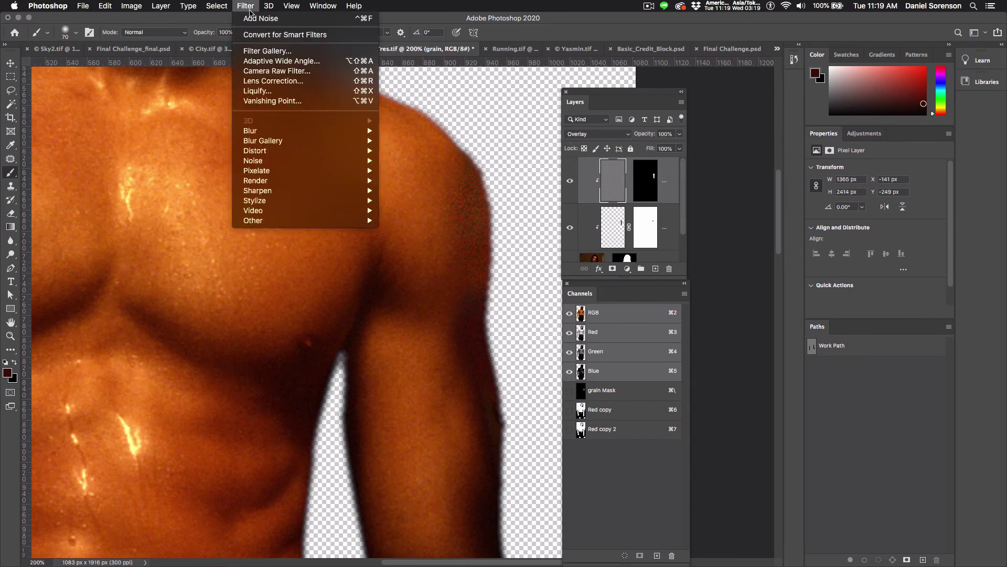
pyautogui.moveTo(276, 135)
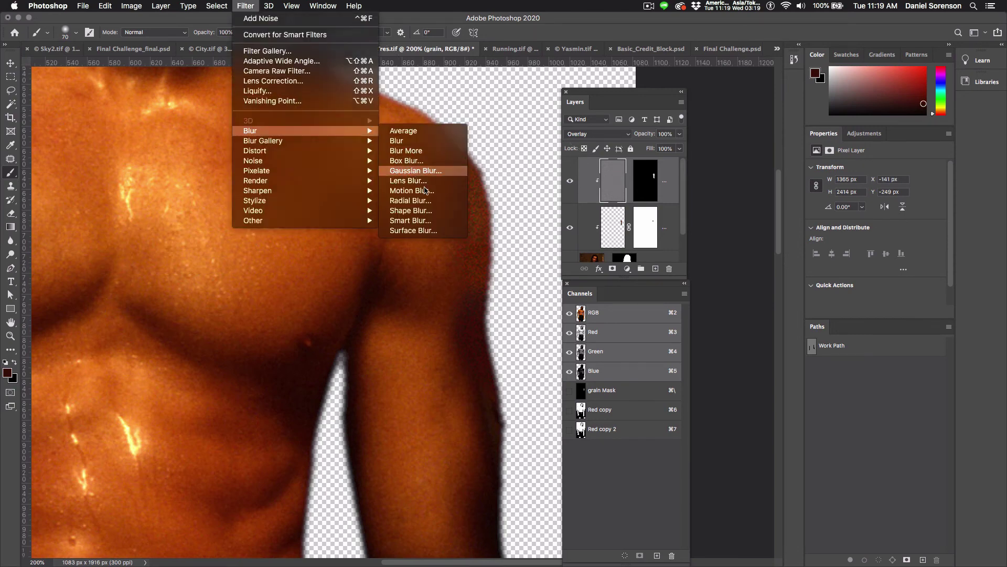
pyautogui.click(417, 170)
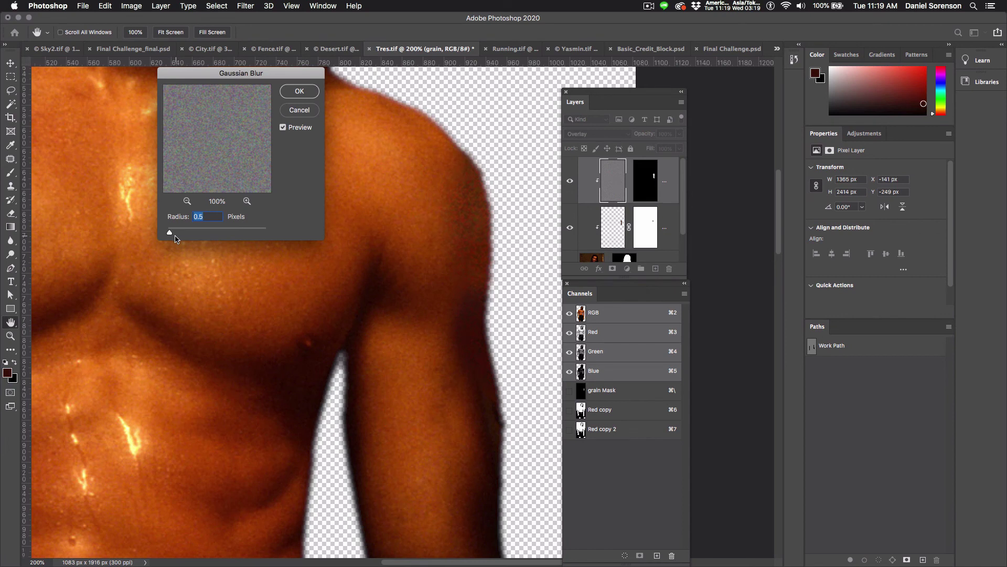
pyautogui.click(299, 91)
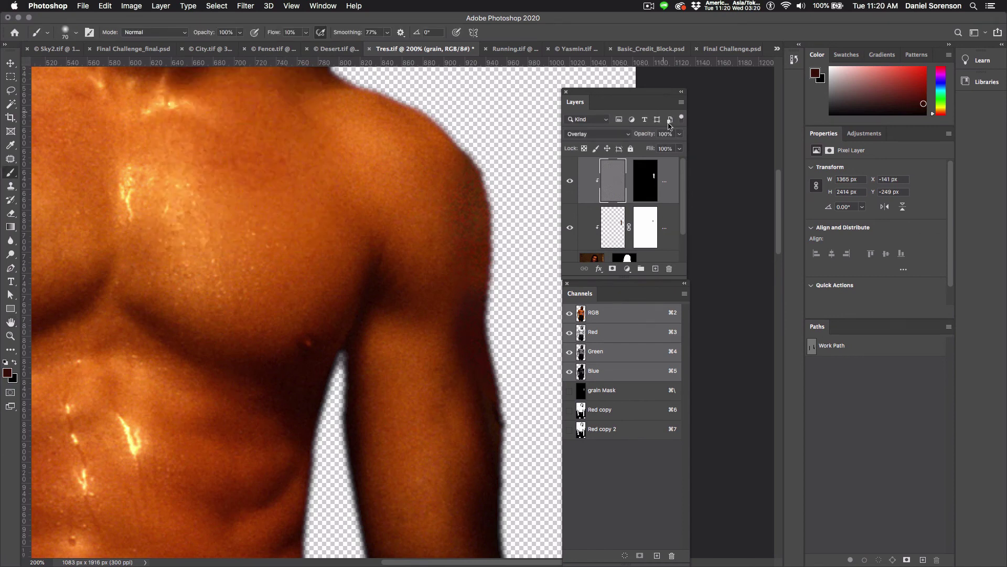
pyautogui.moveTo(680, 137); pyautogui.dragTo(666, 150)
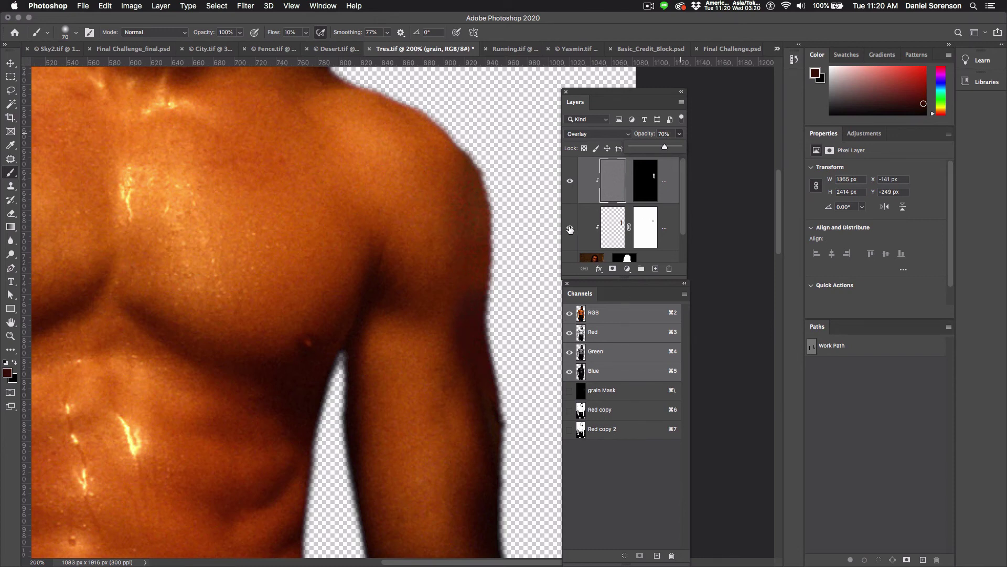
# - Compare the arm with and without the paint arm layer, and check the whole figure
pyautogui.click(570, 228)
pyautogui.click(570, 229)
pyautogui.click(570, 229)
pyautogui.click(570, 228)
pyautogui.click(570, 229)
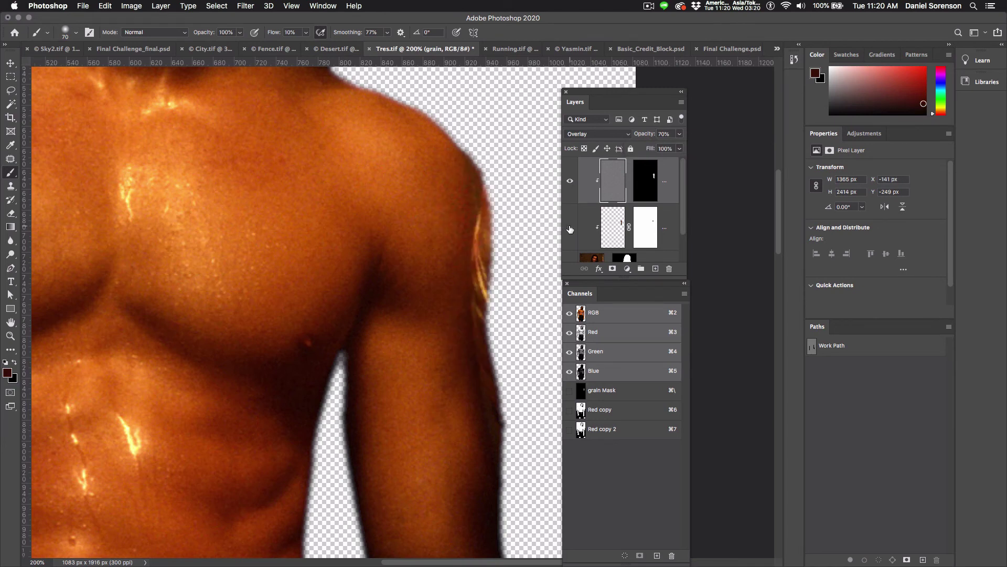
pyautogui.click(570, 228)
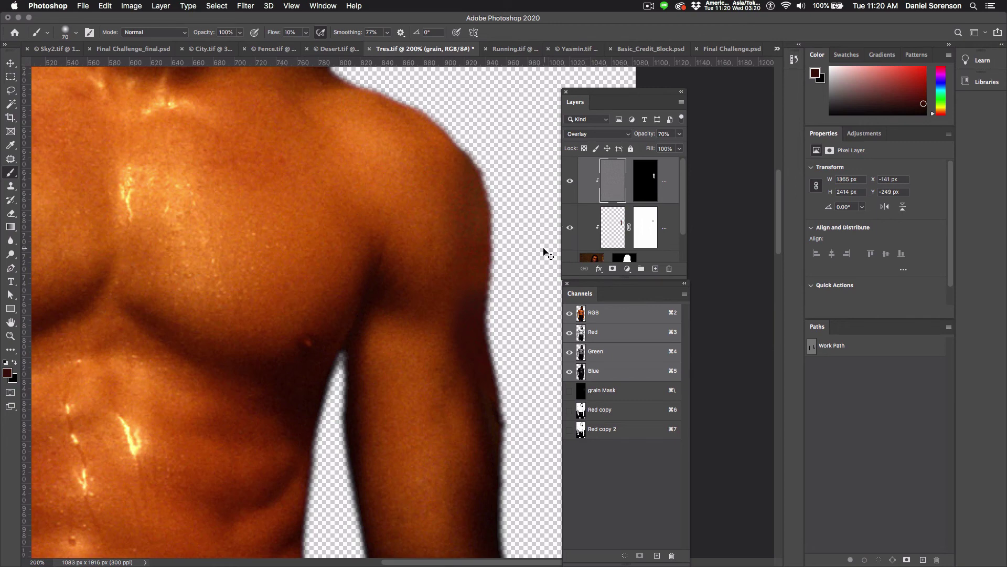
pyautogui.press('super+0')
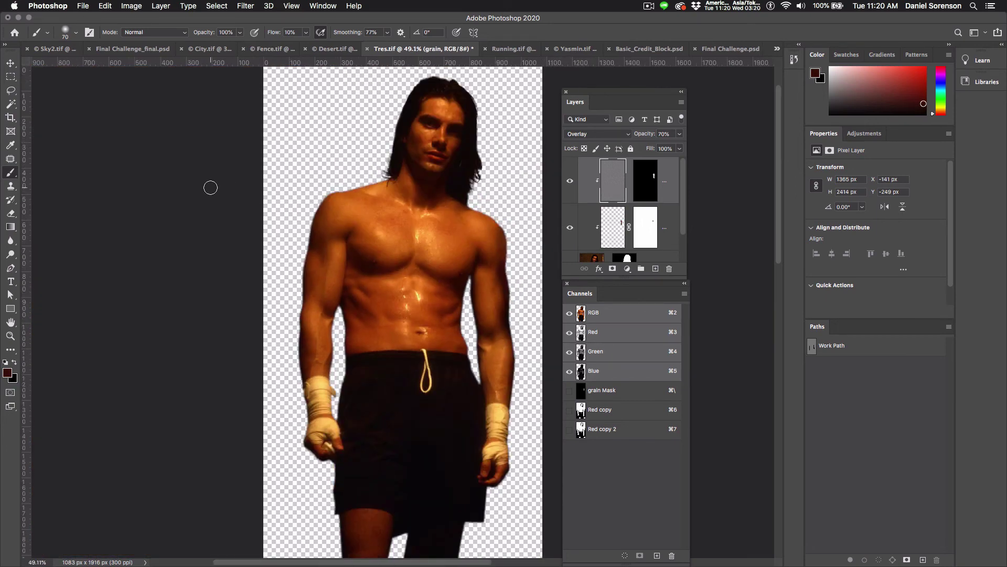
# - Save Tres.tif with its layers, using no image compression, interleaved pixel order, Macintosh byte order and RLE layer compression
pyautogui.press('super+s')
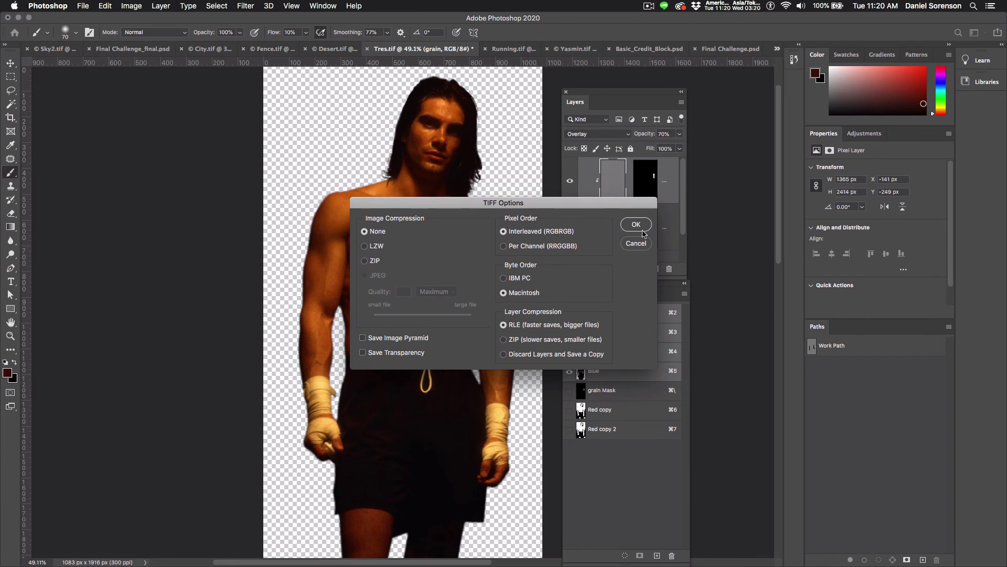
pyautogui.click(641, 229)
pyautogui.click(581, 195)
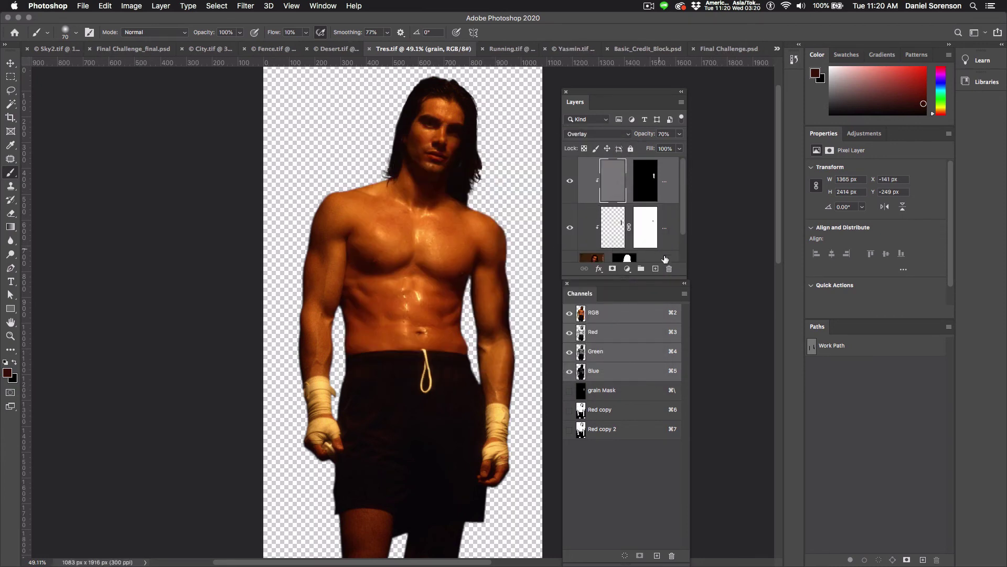
# - Group the grain, paint arm and Tres layers into a group named TRES and expand the group
pyautogui.moveTo(682, 275); pyautogui.dragTo(682, 374)
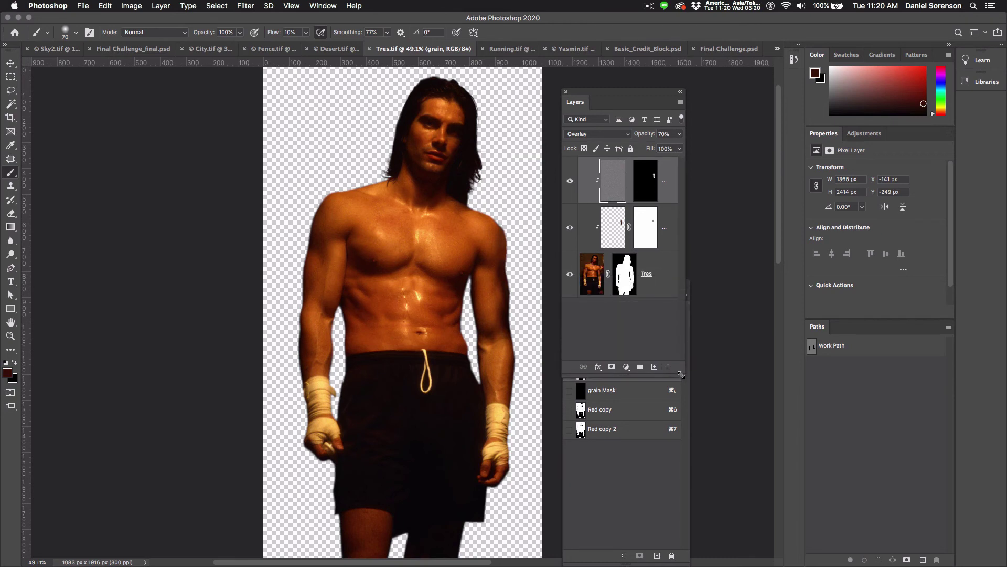
pyautogui.click(661, 278)
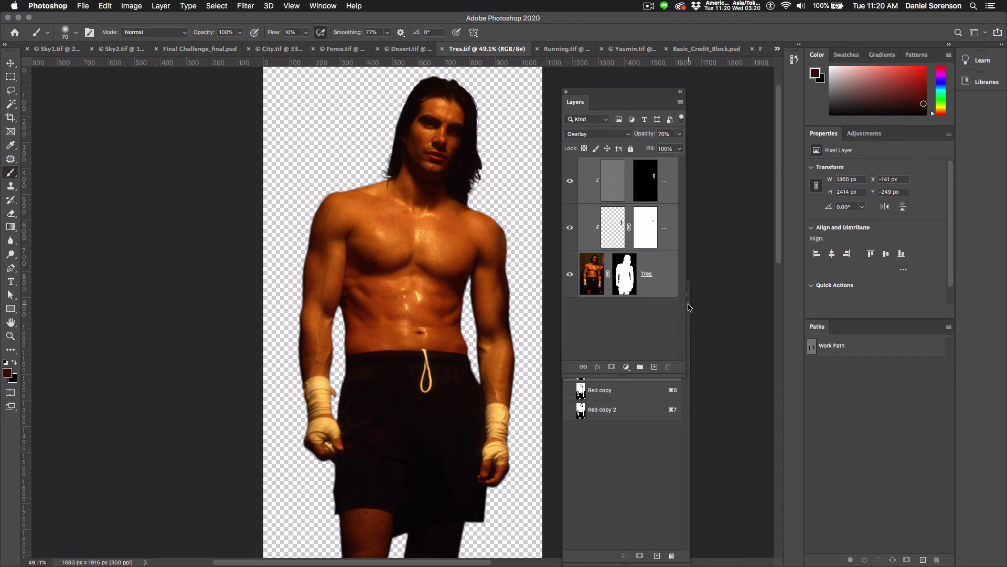
pyautogui.press('super+g')
pyautogui.doubleClick(607, 164)
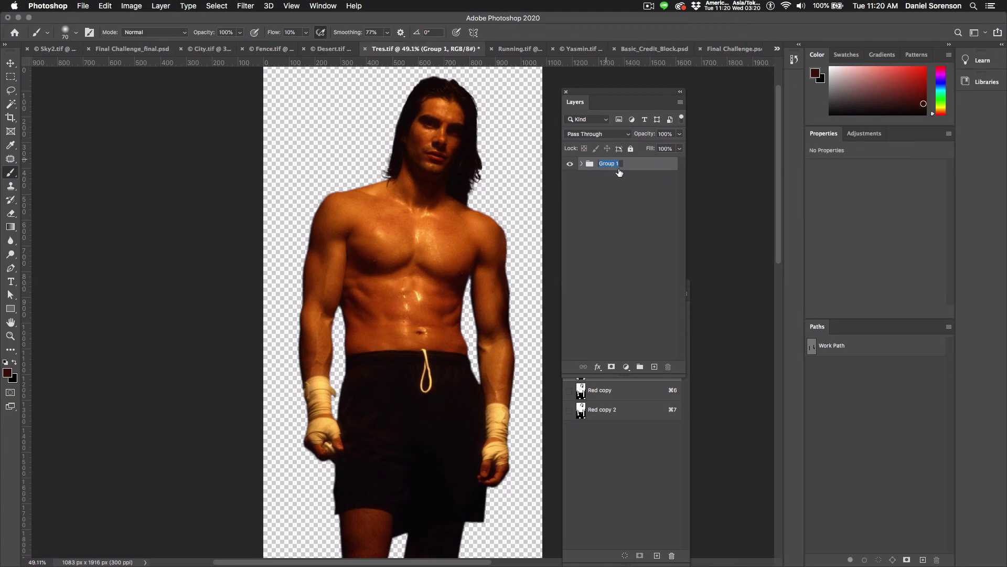
pyautogui.write('TRES')
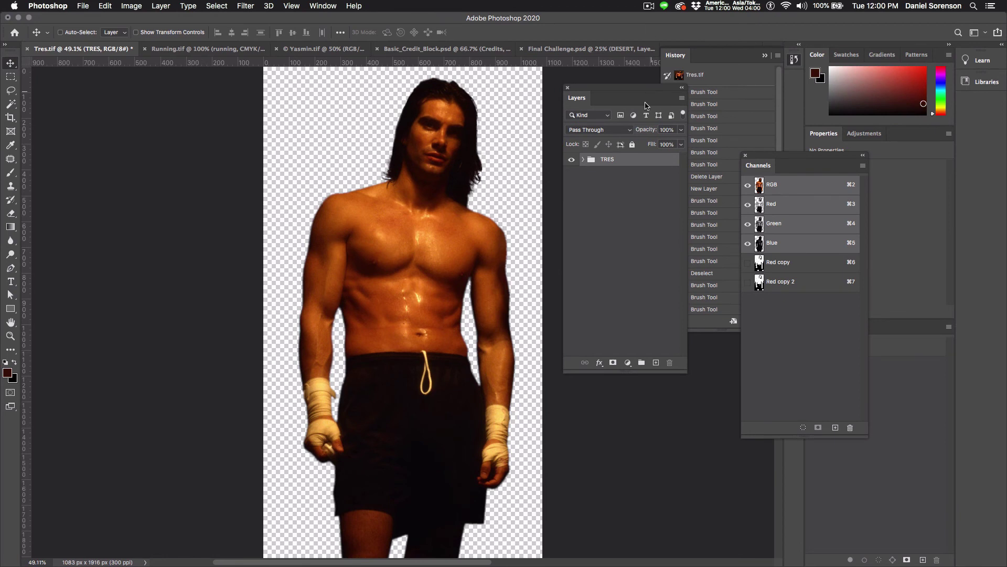
pyautogui.click(582, 160)
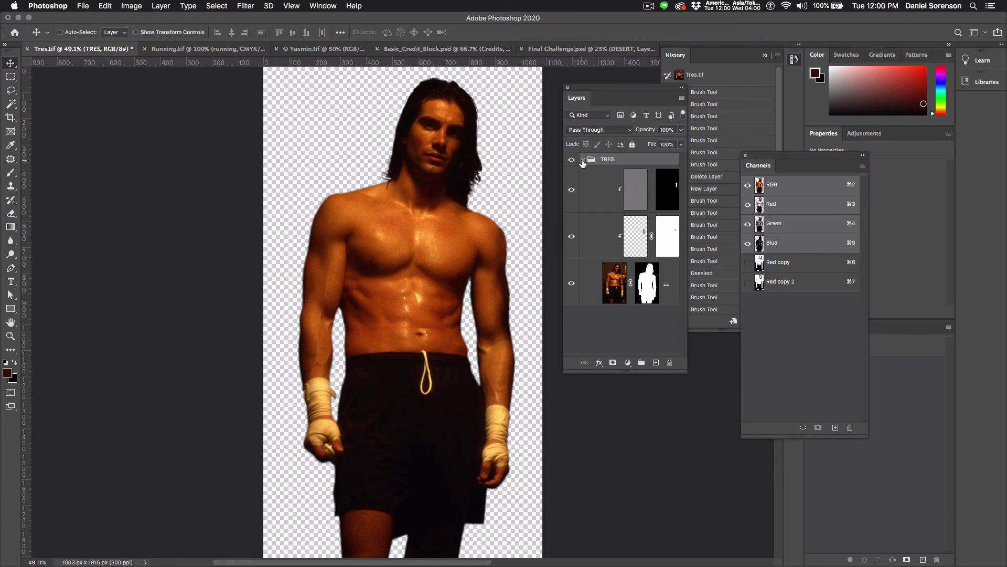
# - Relink the grain layer's mask and copy the collapsed TRES group into Final Challenge.psd, placing the man centrally over the city and desert scene
pyautogui.click(652, 189)
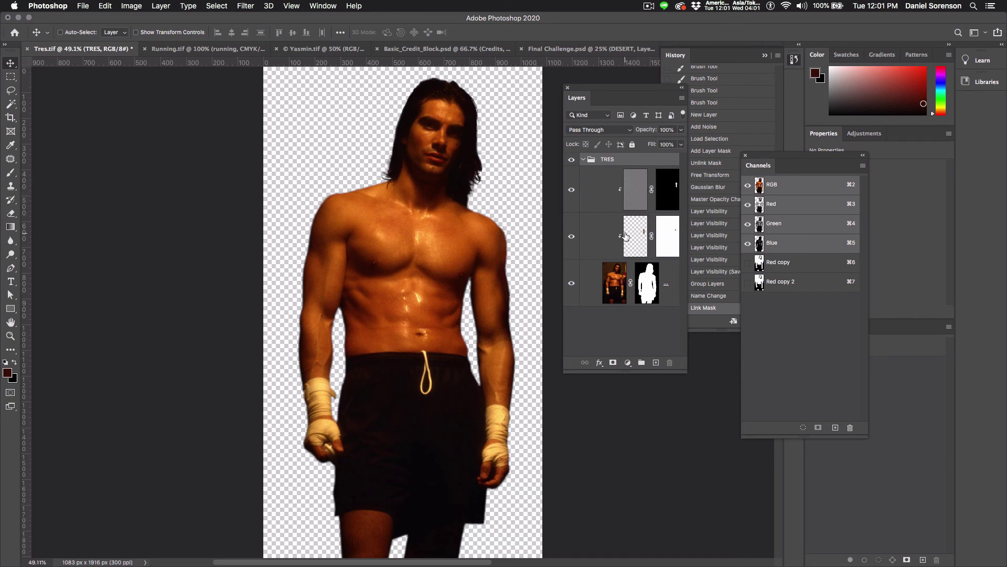
pyautogui.click(583, 160)
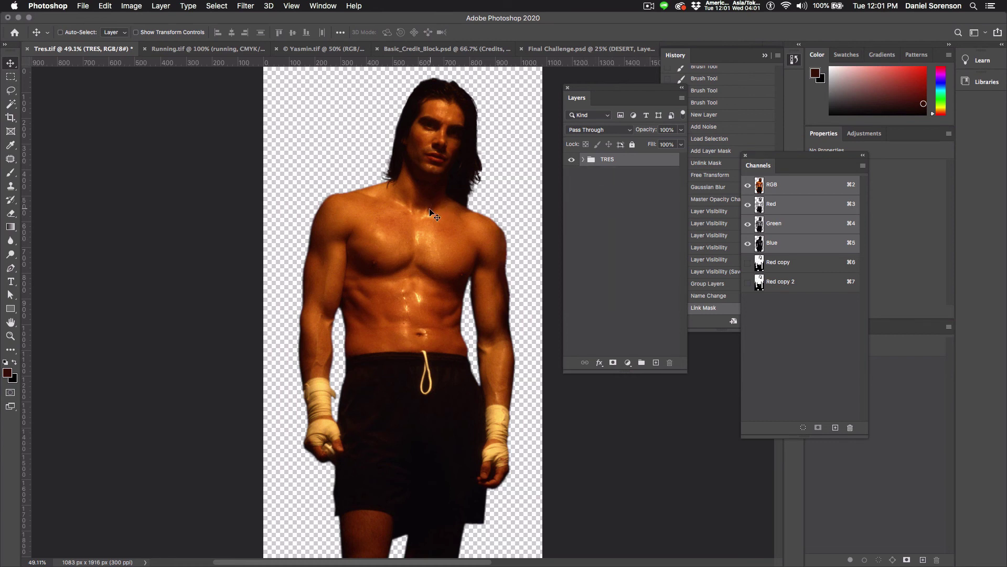
pyautogui.moveTo(435, 212); pyautogui.dragTo(468, 132)
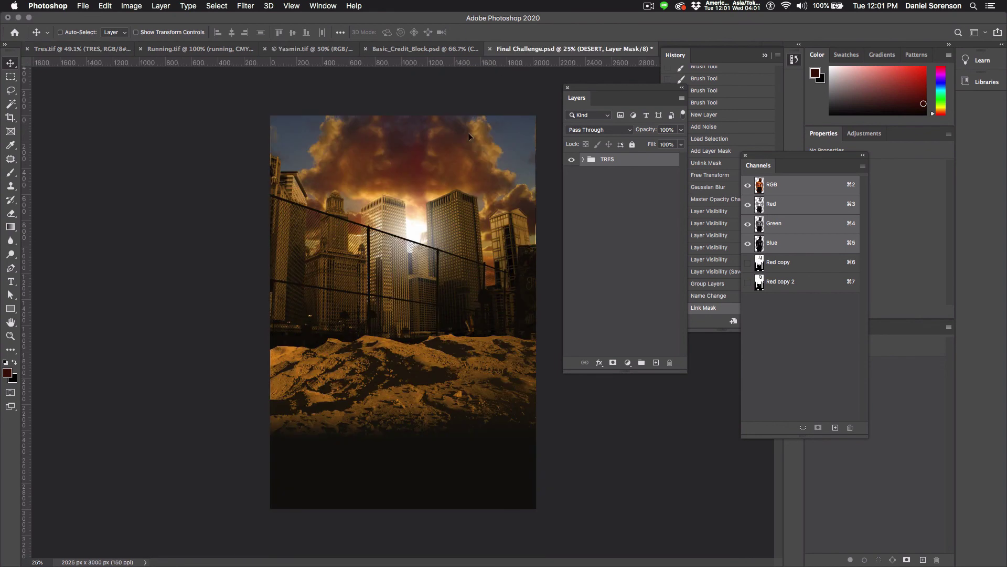
pyautogui.moveTo(398, 266); pyautogui.dragTo(397, 266)
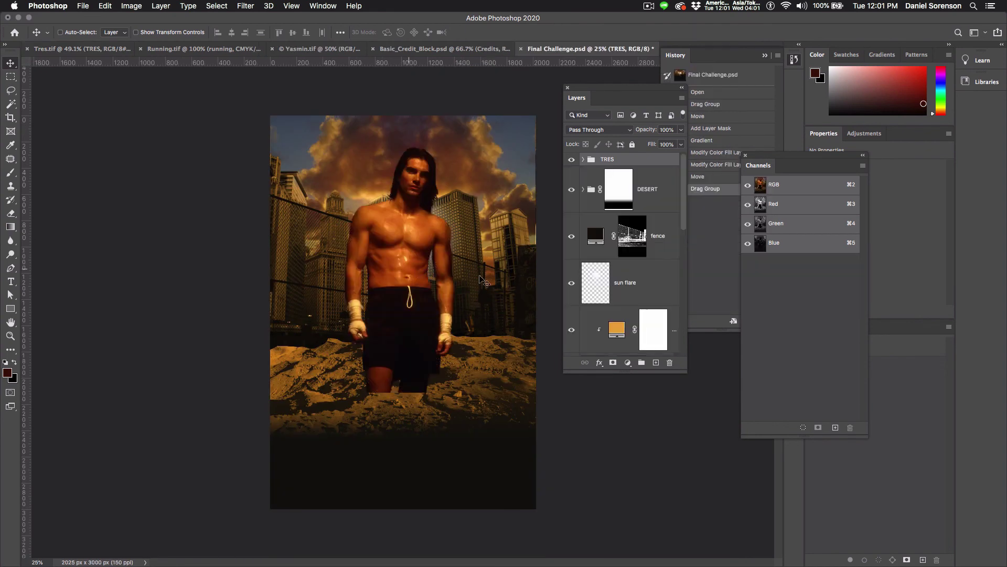
# - Group all layers from DESERT down to the color fill layer above the white Background into a group named BACKGROUND
pyautogui.click(571, 283)
pyautogui.click(650, 192)
pyautogui.moveTo(685, 220); pyautogui.dragTo(682, 349)
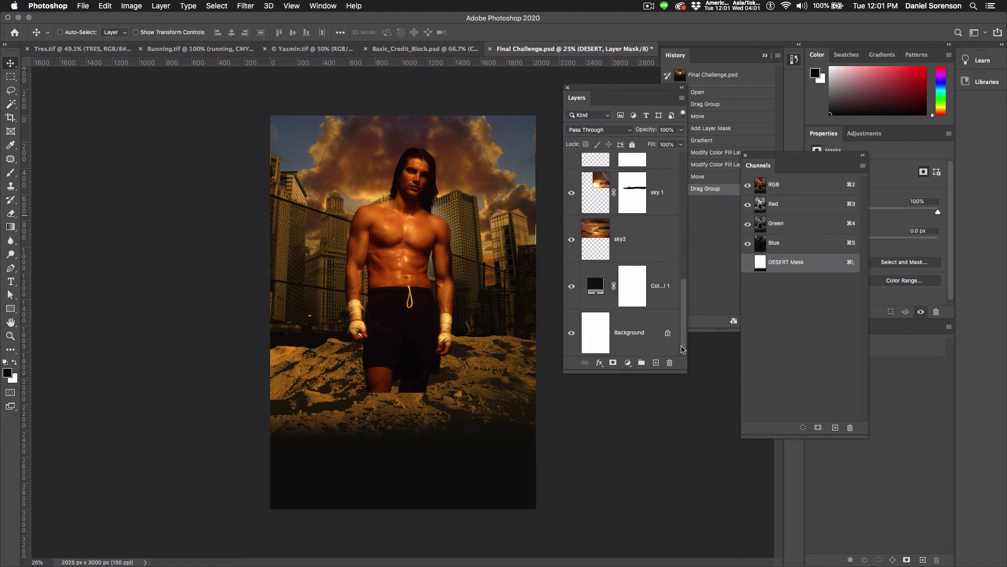
pyautogui.keyDown('shift'); pyautogui.click(661, 298); pyautogui.keyUp('shift')
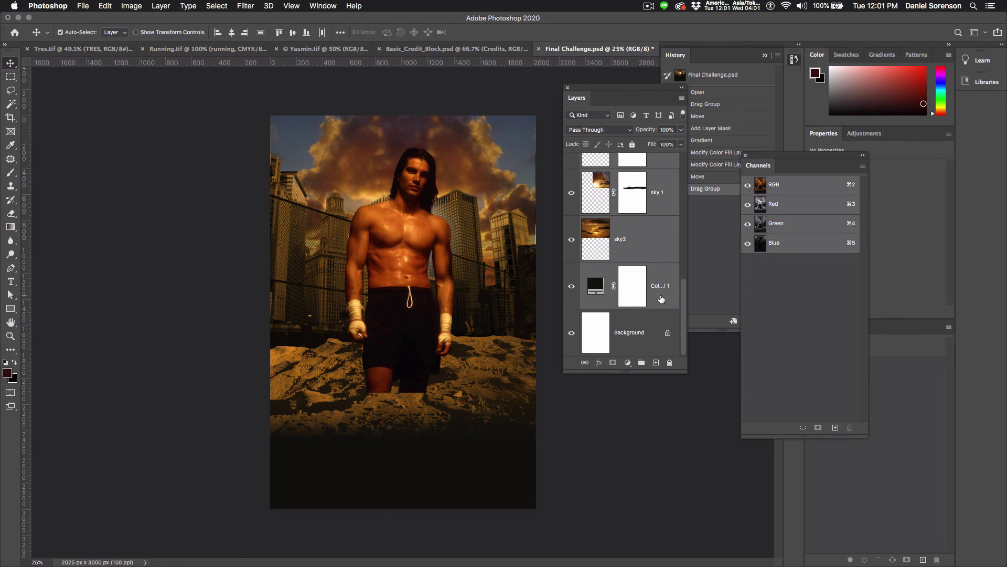
pyautogui.press('super+g')
pyautogui.doubleClick(611, 172)
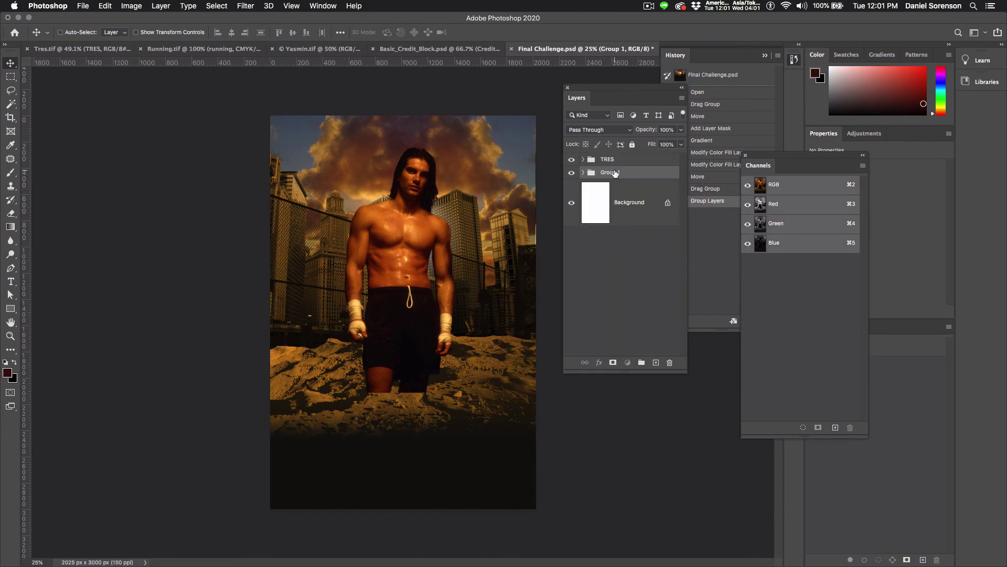
pyautogui.write('BACKGROUND')
pyautogui.press('Return')
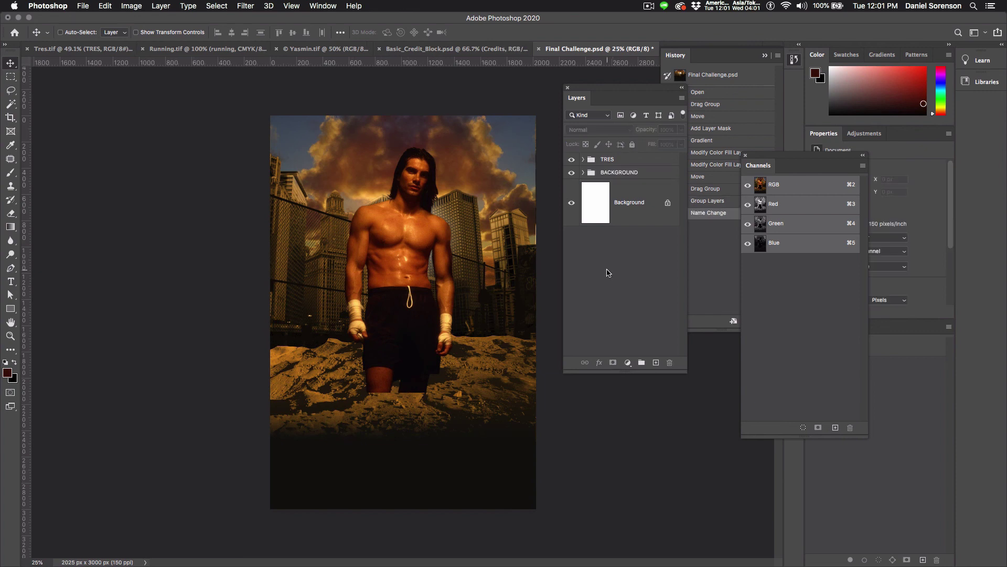
# - Convert the locked white Background layer to a regular layer with the default settings and delete it
pyautogui.doubleClick(626, 202)
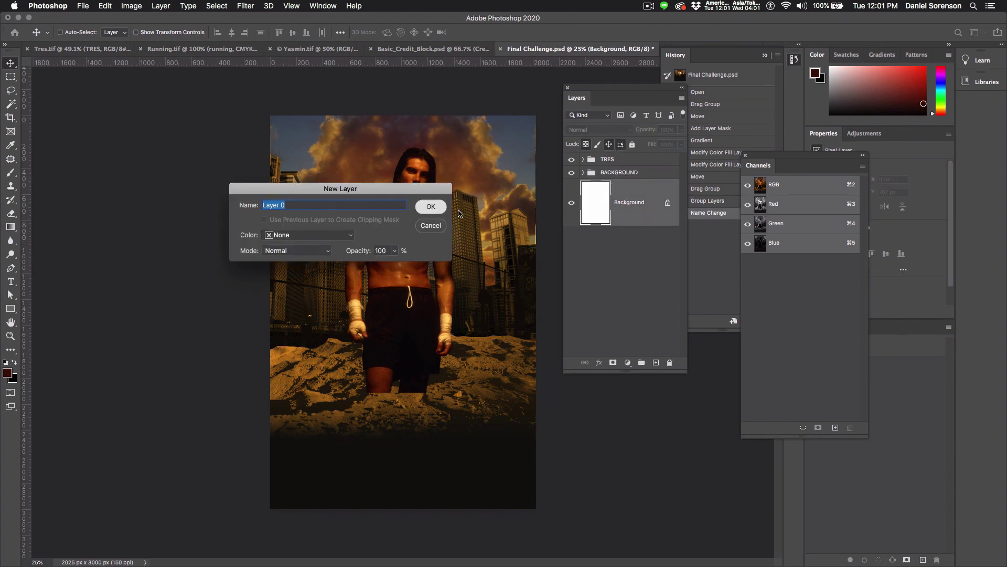
pyautogui.click(431, 207)
pyautogui.moveTo(601, 207); pyautogui.dragTo(671, 364)
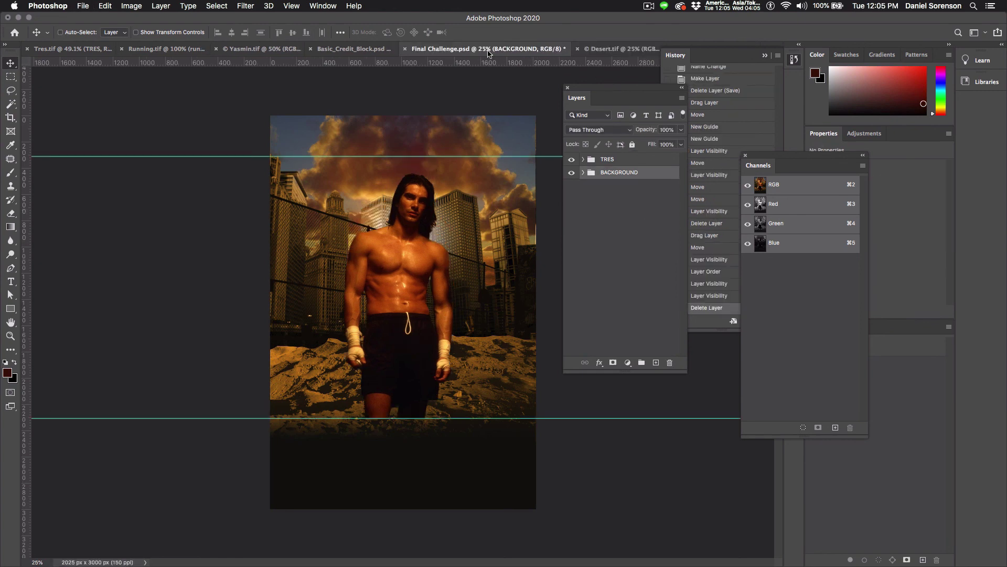
# - Copy the finished poster from Final Challenge_final.jpg into Final Challenge.psd as a layer between TRES and BACKGROUND, aligned with the canvas
pyautogui.moveTo(607, 19); pyautogui.dragTo(601, 19)
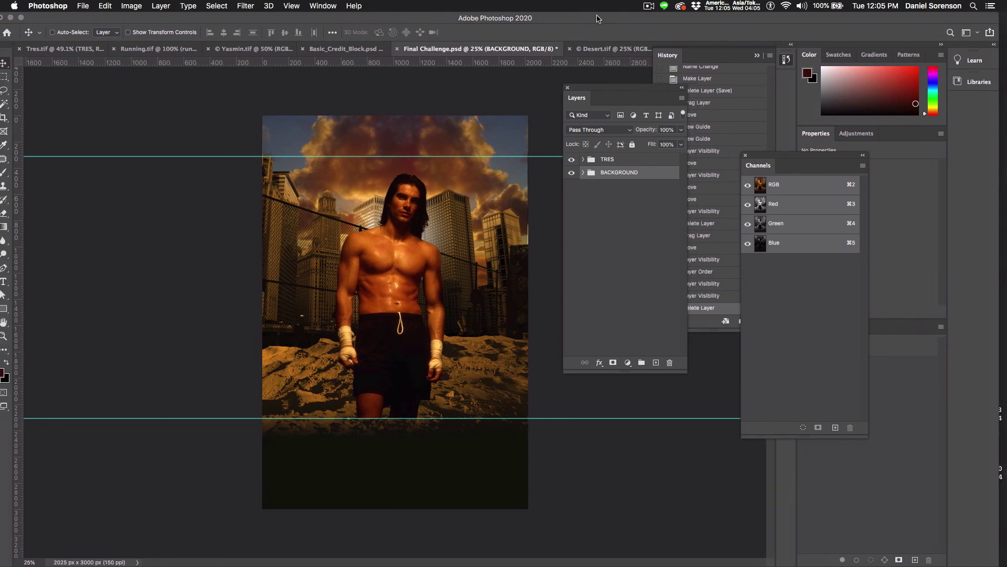
pyautogui.click(323, 6)
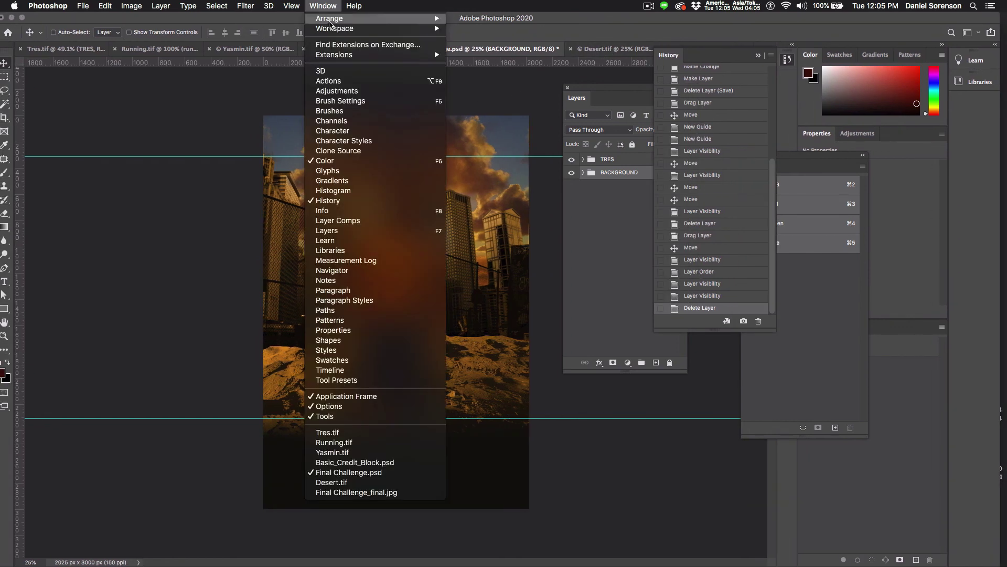
pyautogui.click(350, 493)
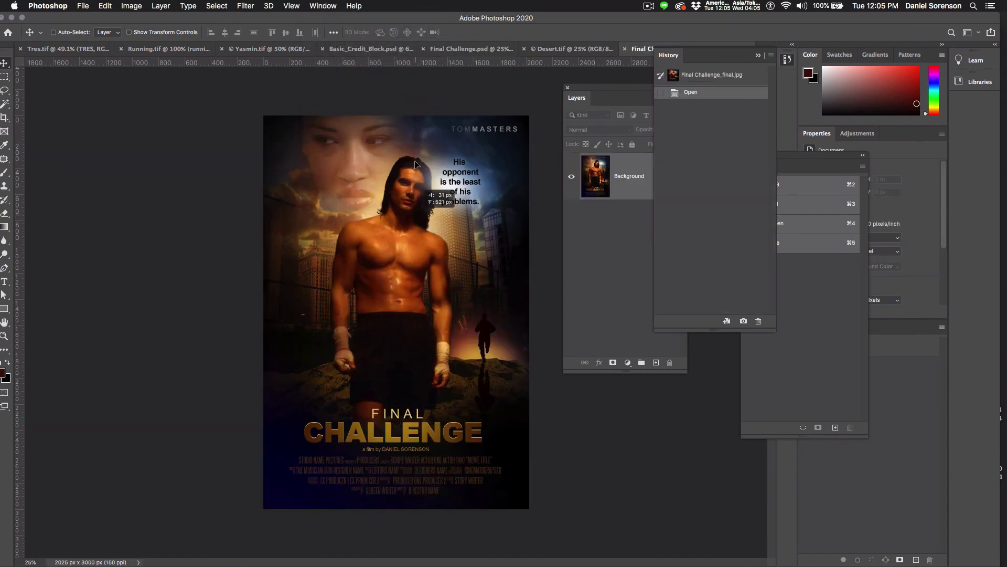
pyautogui.click(445, 48)
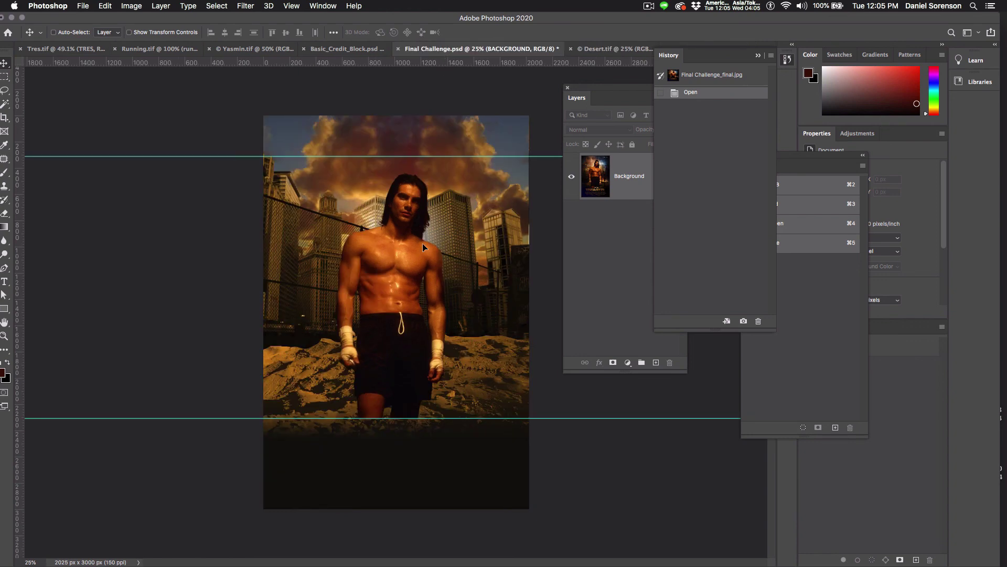
pyautogui.moveTo(414, 298); pyautogui.dragTo(416, 299)
pyautogui.moveTo(507, 235); pyautogui.dragTo(486, 251)
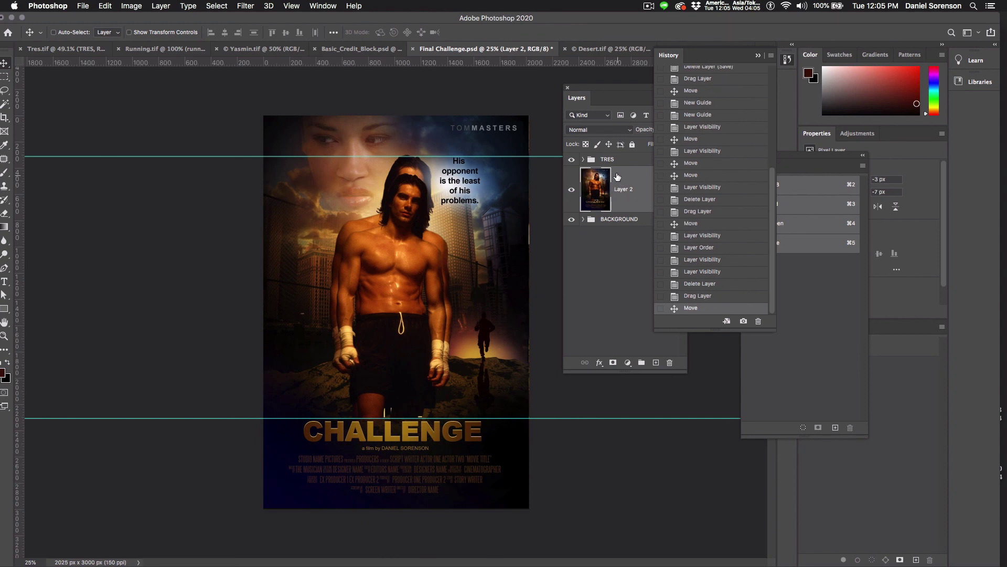
# - Free-transform the TRES group, scaling it to about 110% and moving it to match the man in the reference poster
pyautogui.click(592, 161)
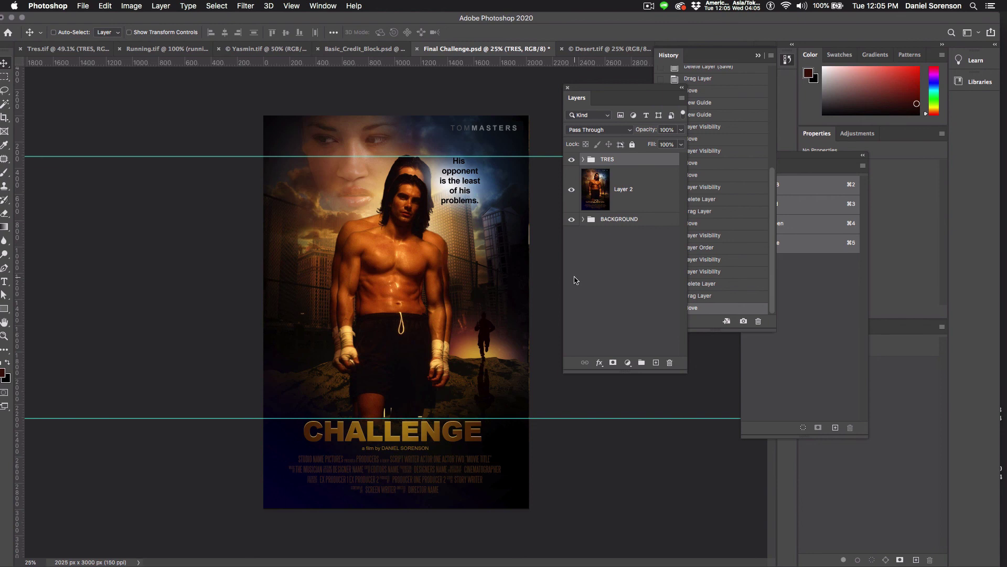
pyautogui.press('super+t')
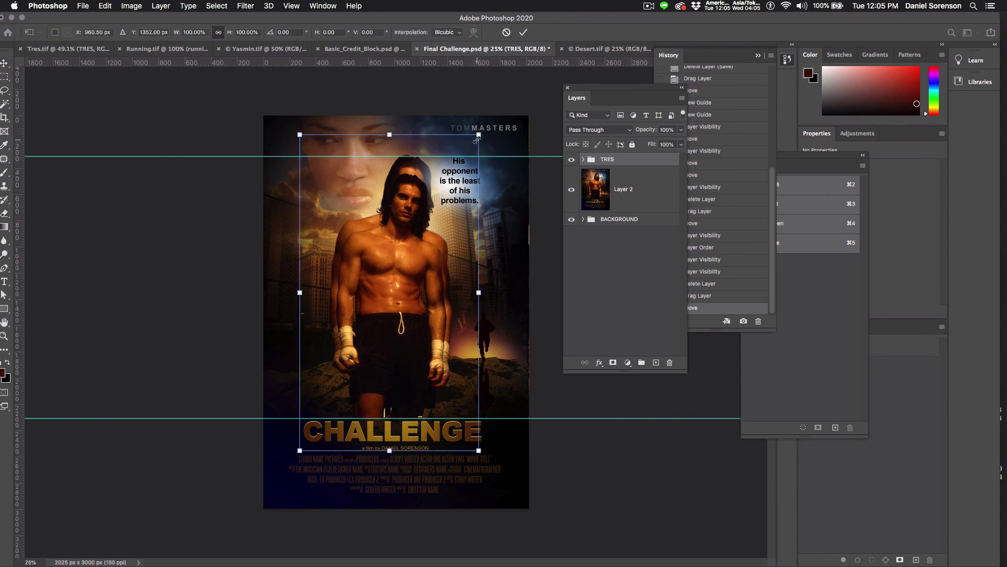
pyautogui.moveTo(479, 134); pyautogui.dragTo(495, 105)
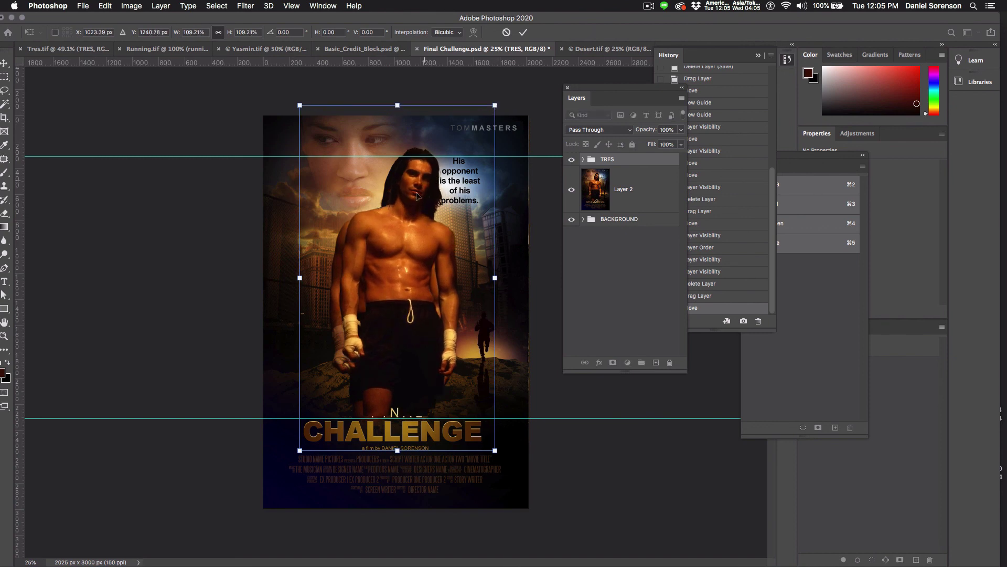
pyautogui.moveTo(415, 227); pyautogui.dragTo(407, 233)
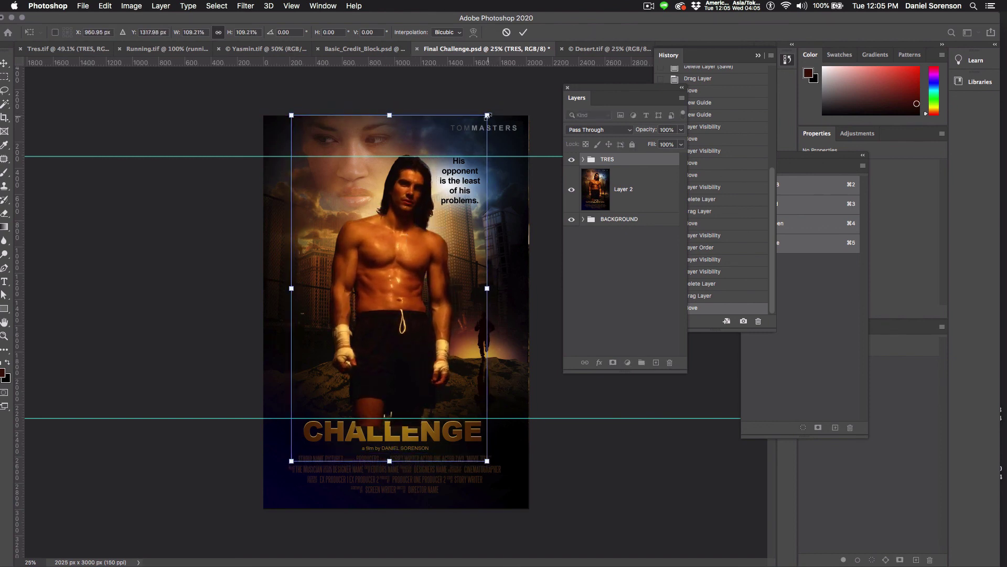
pyautogui.moveTo(487, 115); pyautogui.dragTo(490, 112)
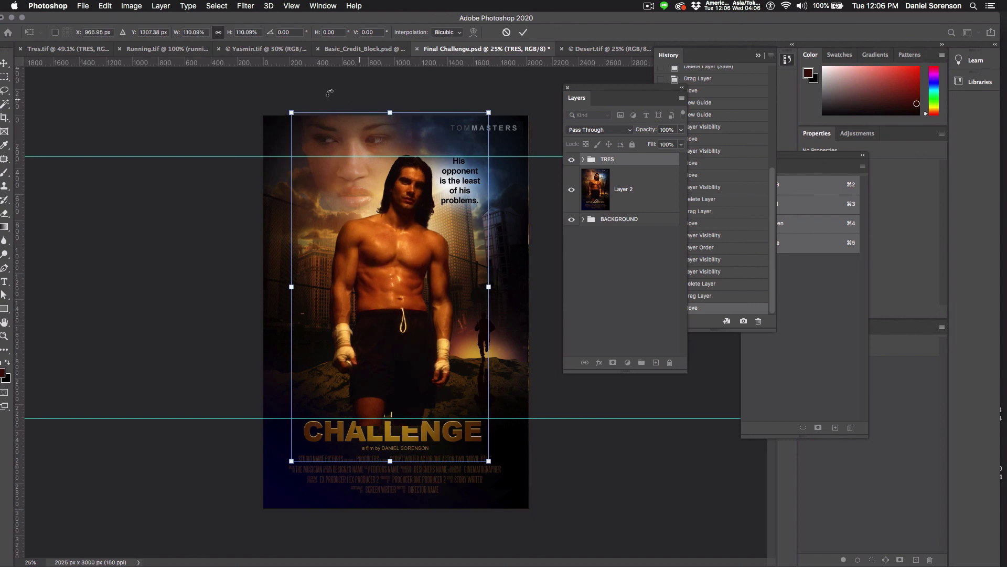